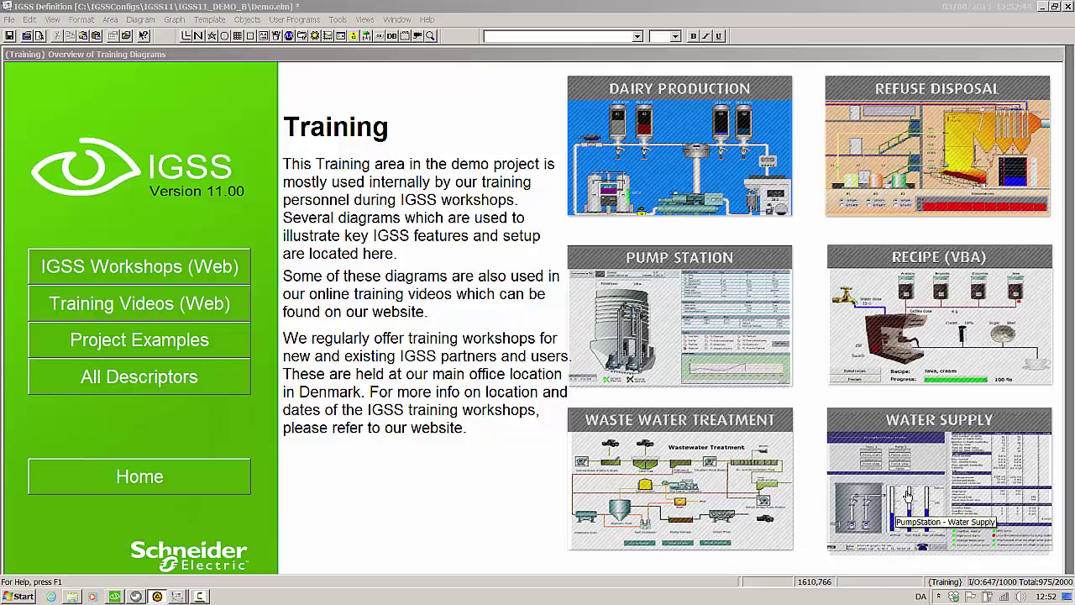
Open the Water Supply example pump station from the Training overview thumbnails
left_click(907, 496)
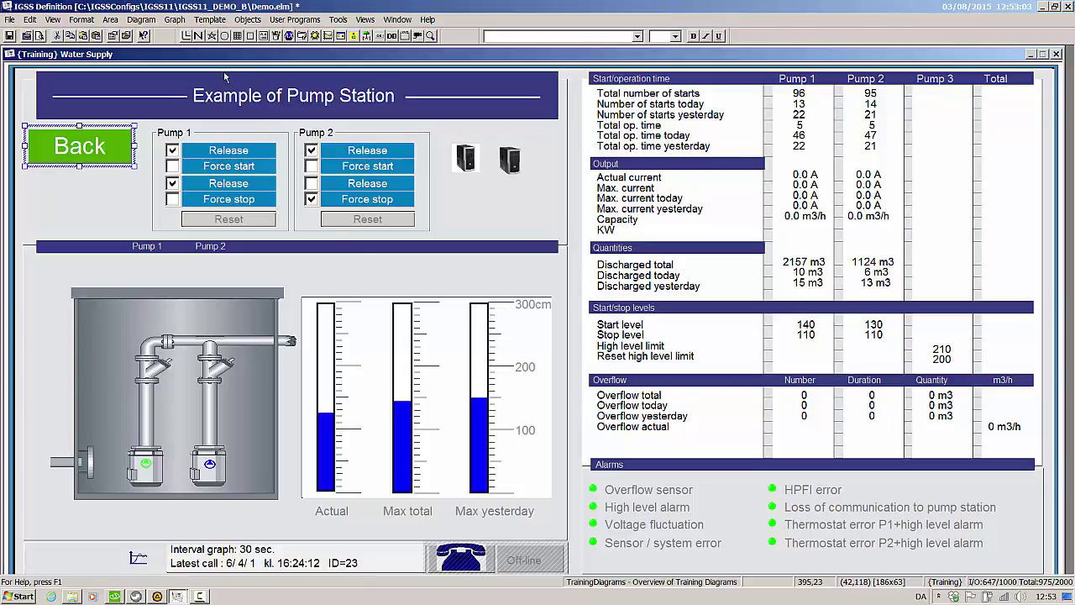
Draw a bent polyline from the Pump 1 label up toward the statistics panel
left_click(99, 207)
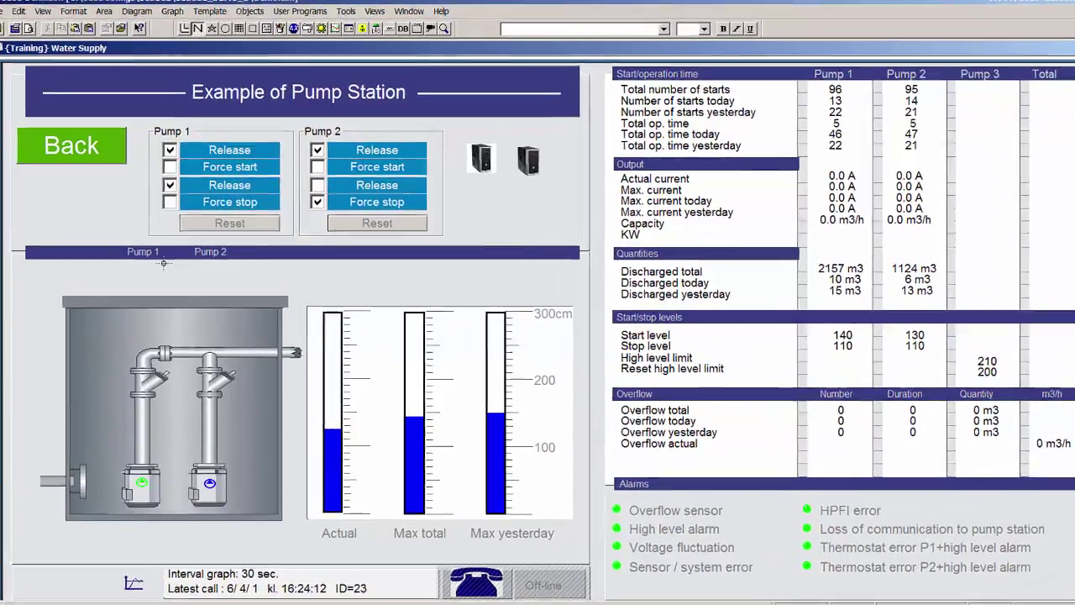
left_click(164, 263)
left_click(461, 287)
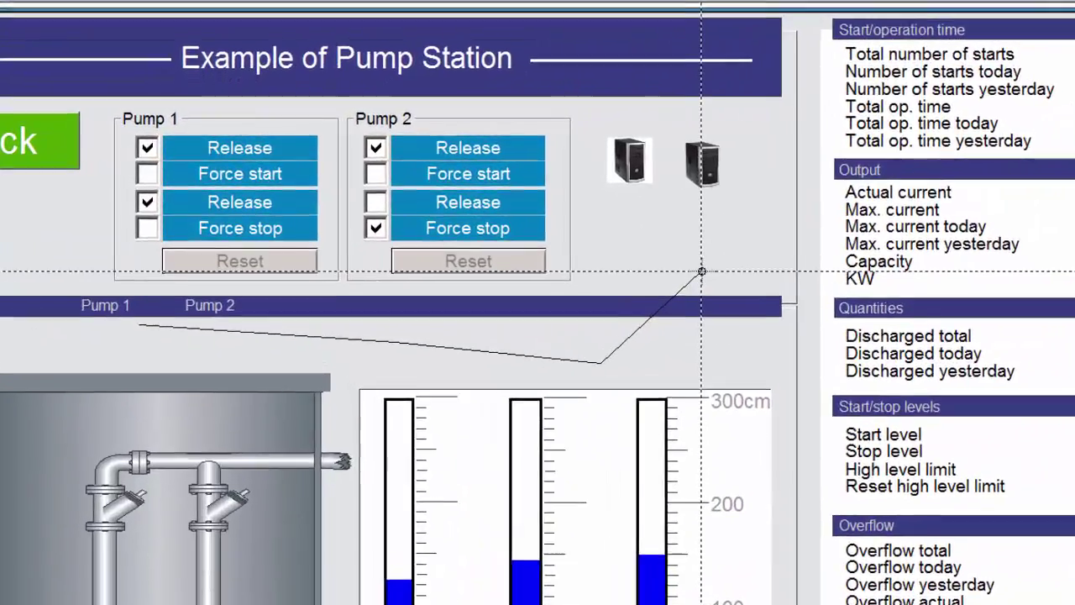
left_click(665, 263)
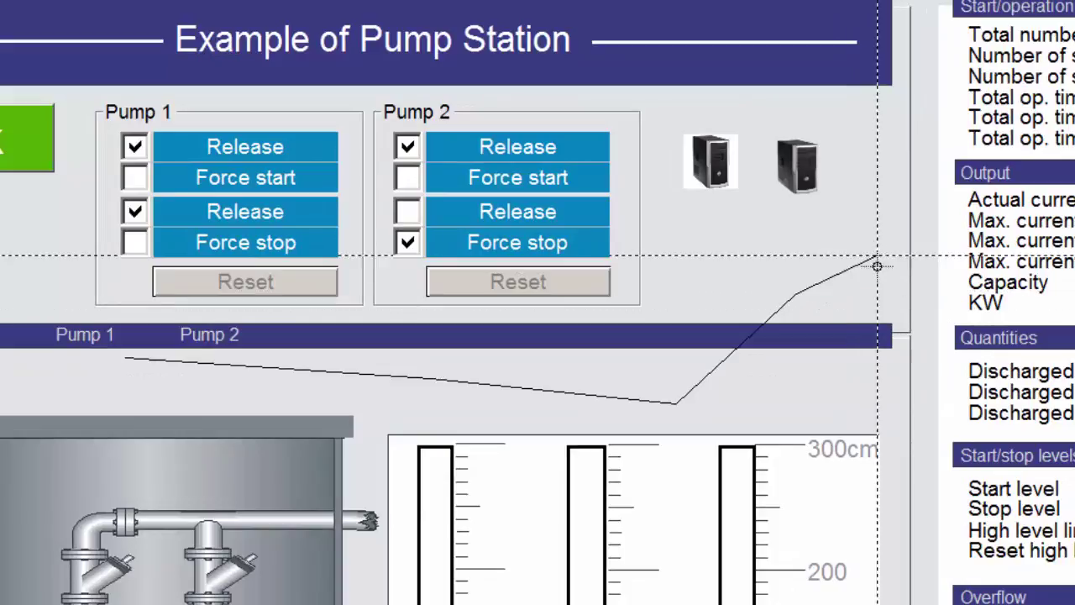
double_click(879, 291)
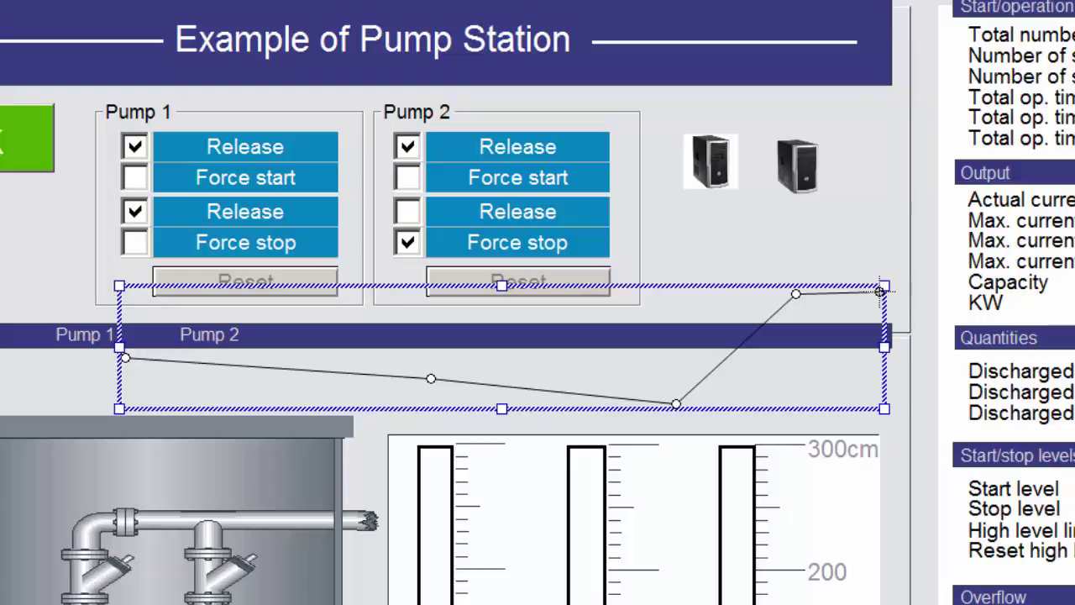
Shift the upper bend point left, add then delete a vertex, and open the line's Properties
left_click_drag(796, 293, 720, 293)
right_click(723, 294)
left_click(751, 302)
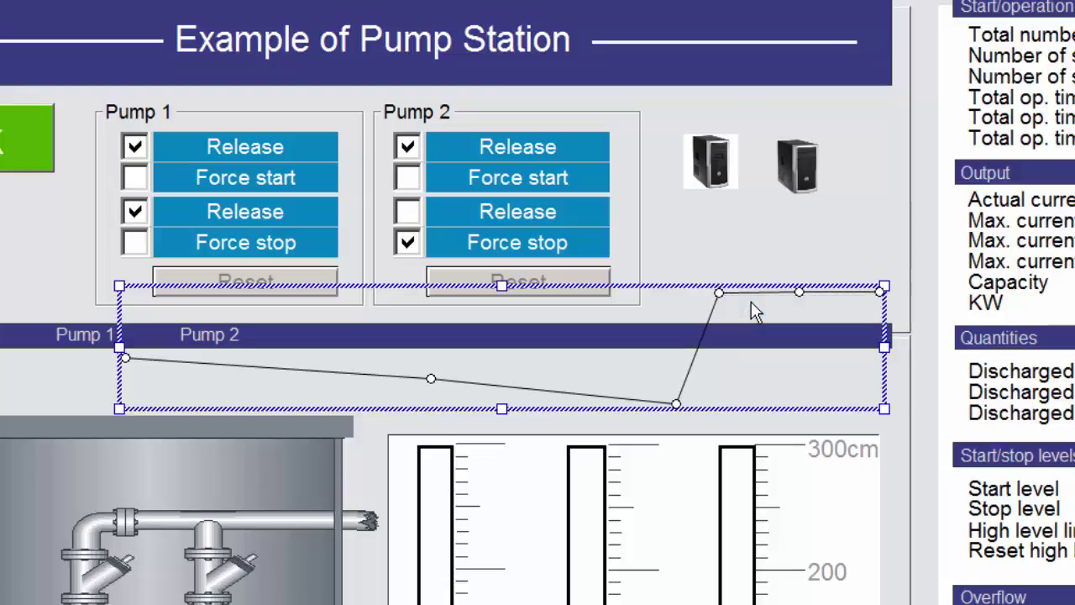
right_click(801, 294)
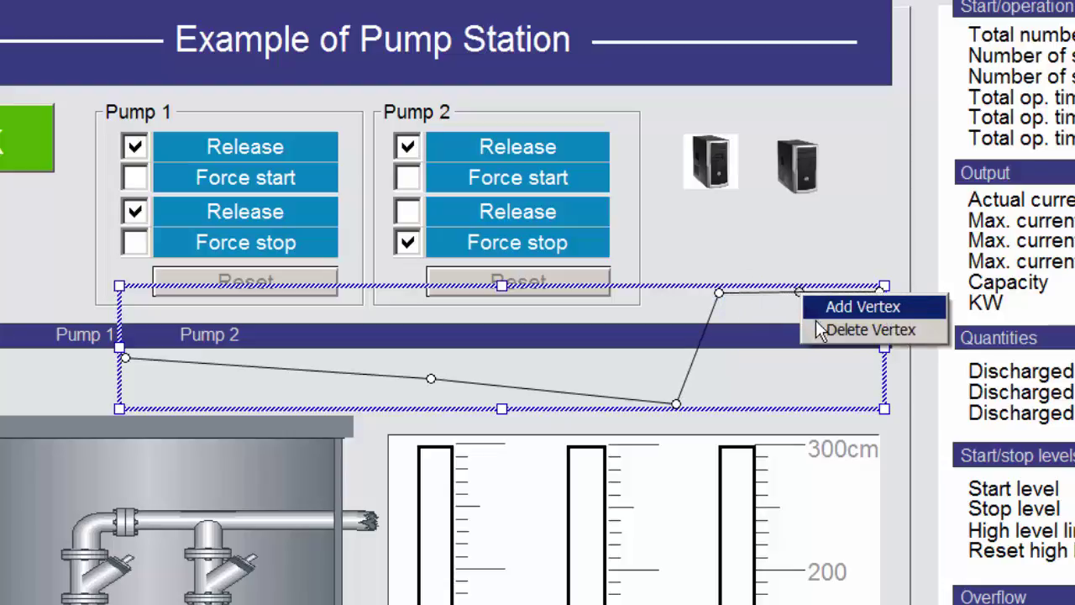
left_click(821, 330)
right_click(800, 291)
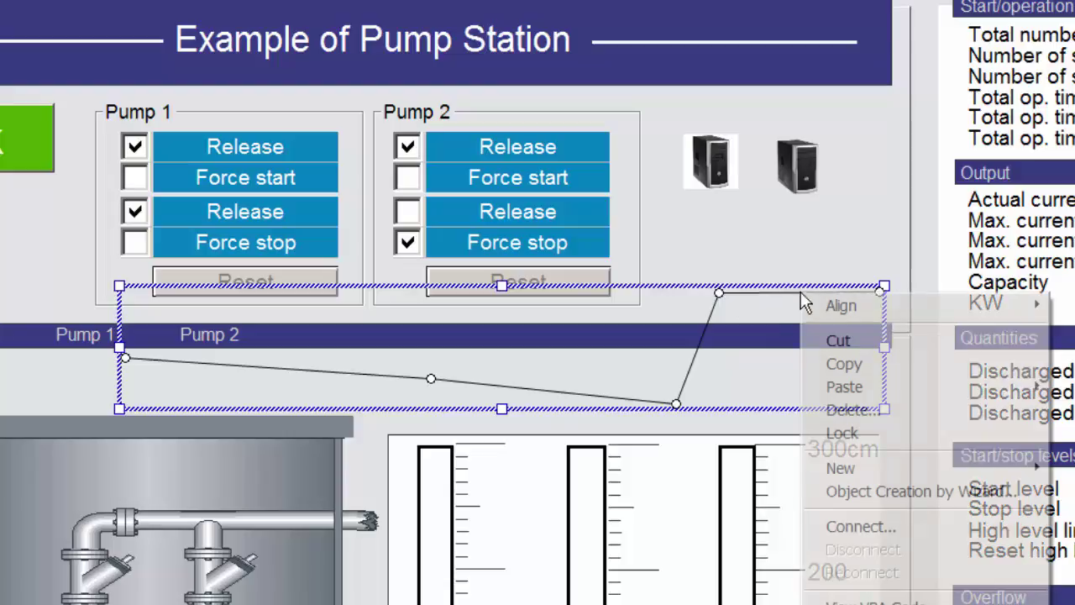
left_click(840, 599)
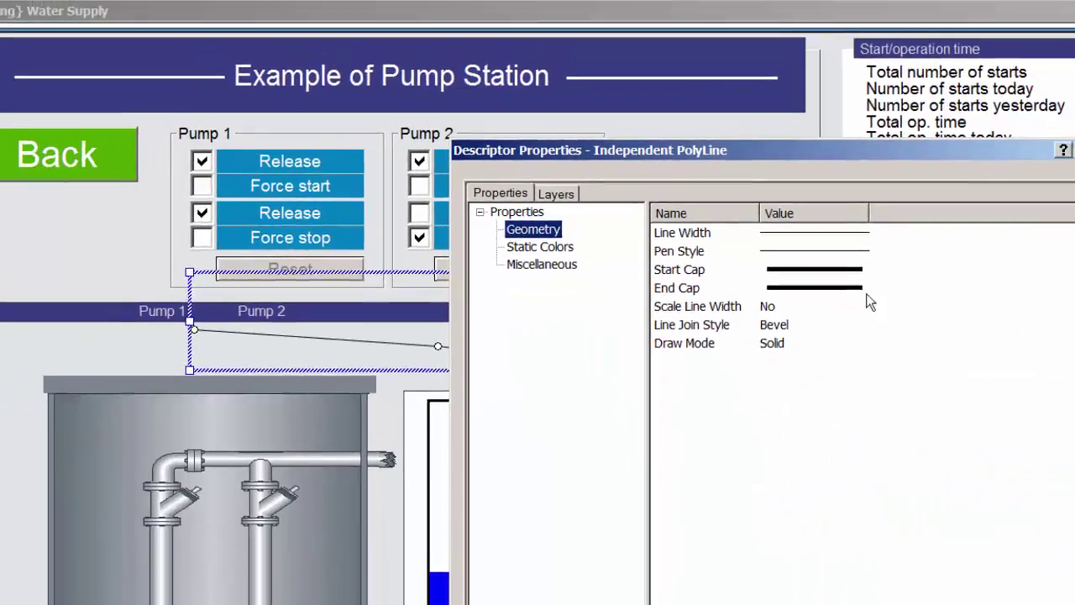
Give the line a round start cap and an arrow end cap
double_click(957, 284)
left_click(808, 356)
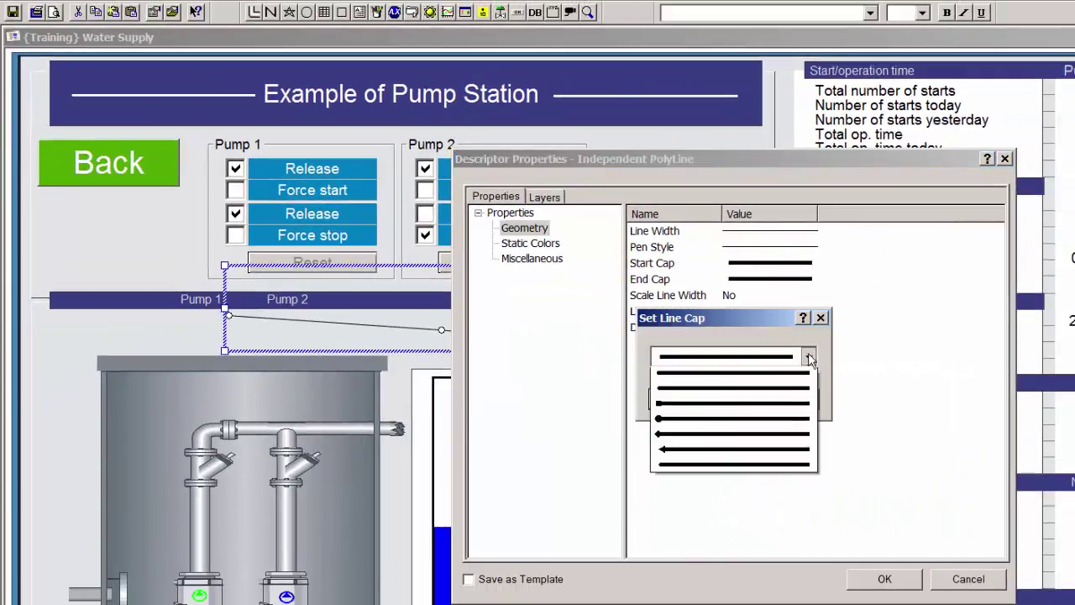
left_click(792, 456)
left_click(694, 399)
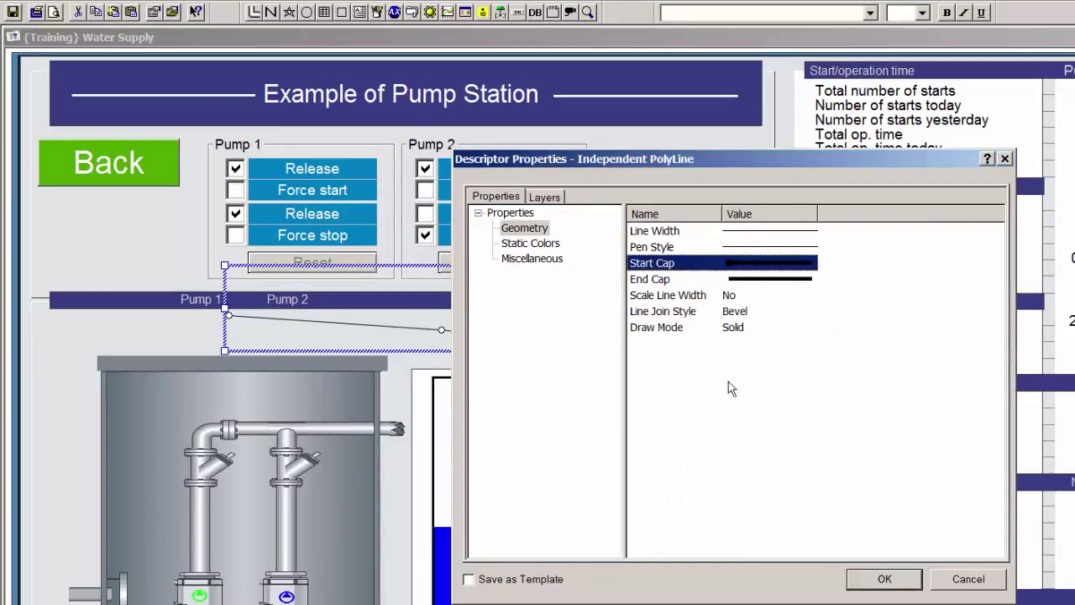
double_click(799, 281)
left_click(808, 356)
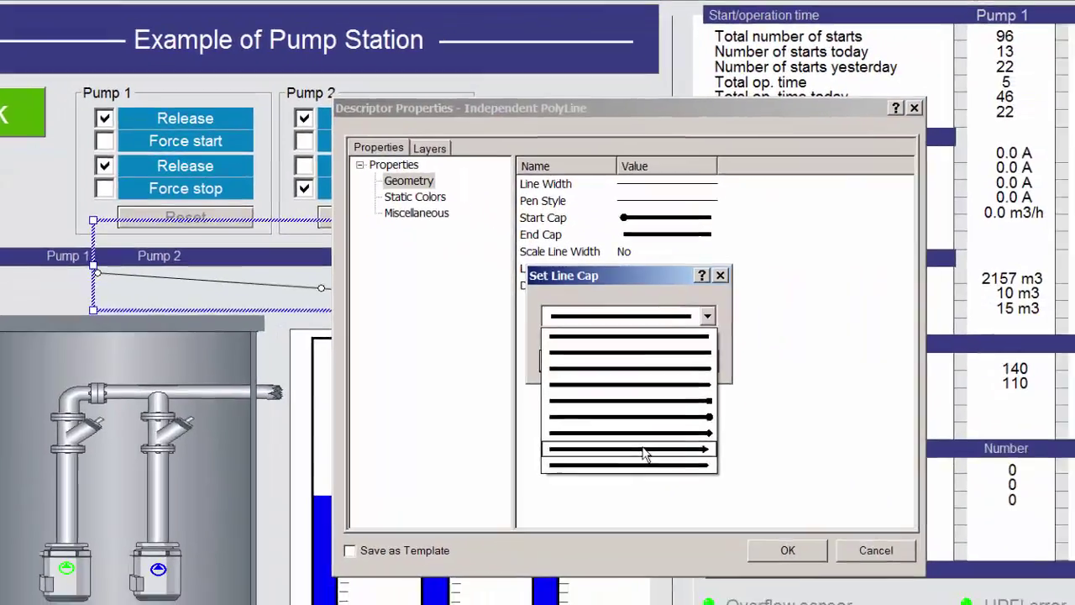
left_click(756, 488)
left_click(495, 325)
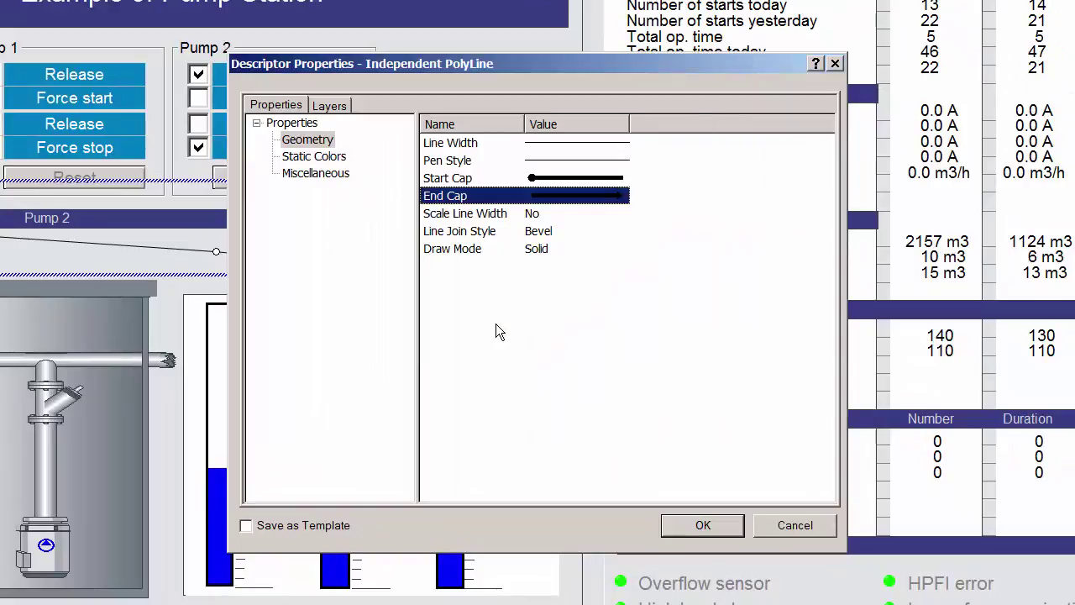
Set Scale Line Width to Yes so the line width scales with the diagram
left_click(626, 179)
left_click(617, 196)
left_click(610, 179)
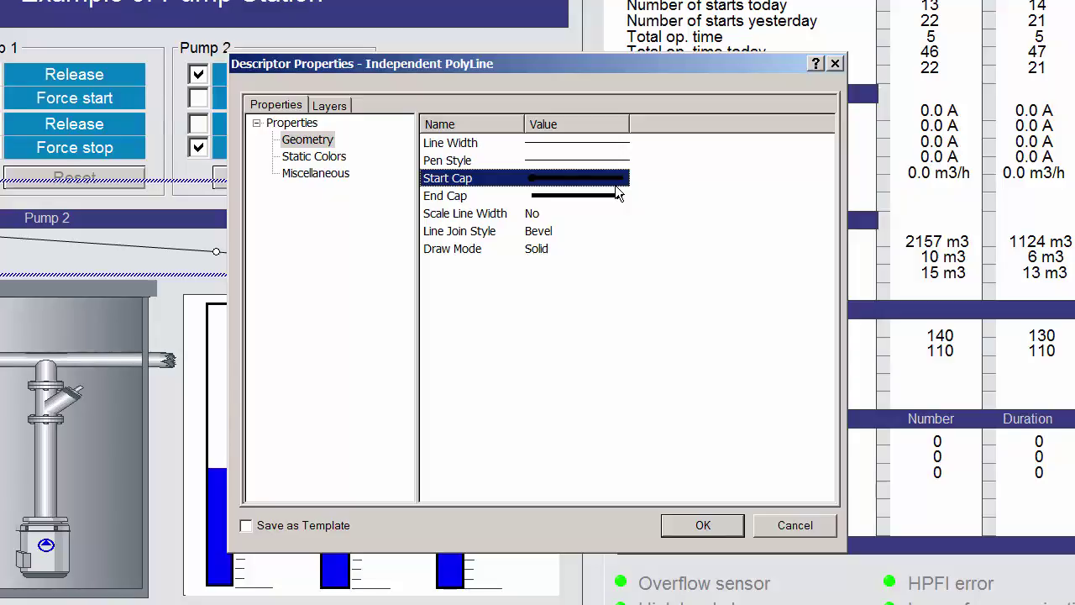
double_click(551, 214)
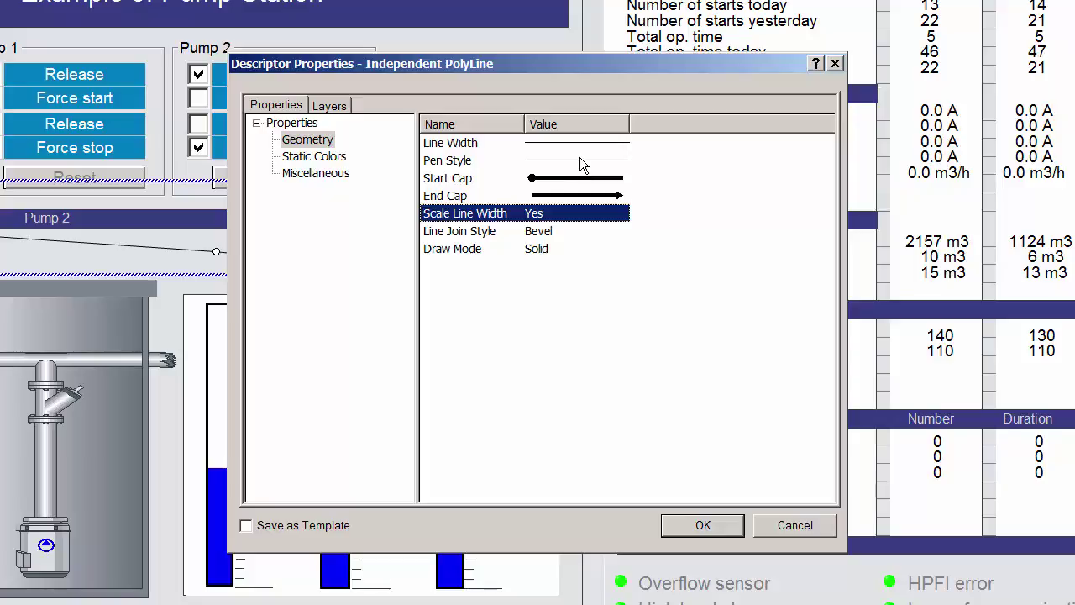
Keep the Solid draw mode and set the join style to Round after trying alternatives
double_click(555, 249)
left_click(498, 160)
left_click(495, 185)
left_click(495, 210)
left_click(492, 235)
left_click(490, 261)
left_click(476, 139)
left_click(620, 136)
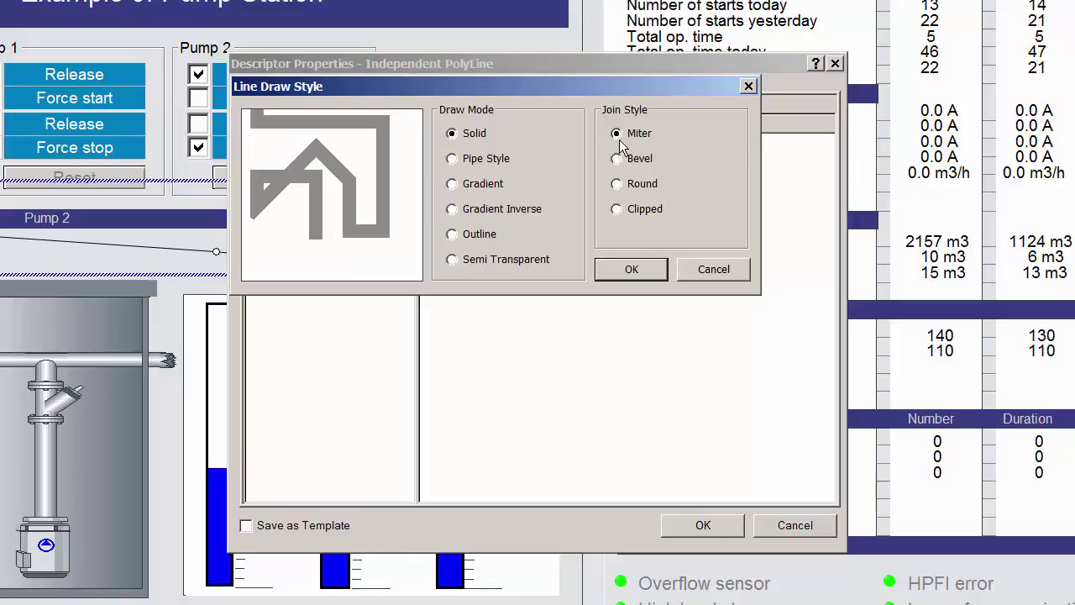
left_click(620, 159)
left_click(618, 184)
left_click(617, 134)
left_click(618, 183)
left_click(602, 280)
Increase the line width and apply all the property changes
left_click(504, 189)
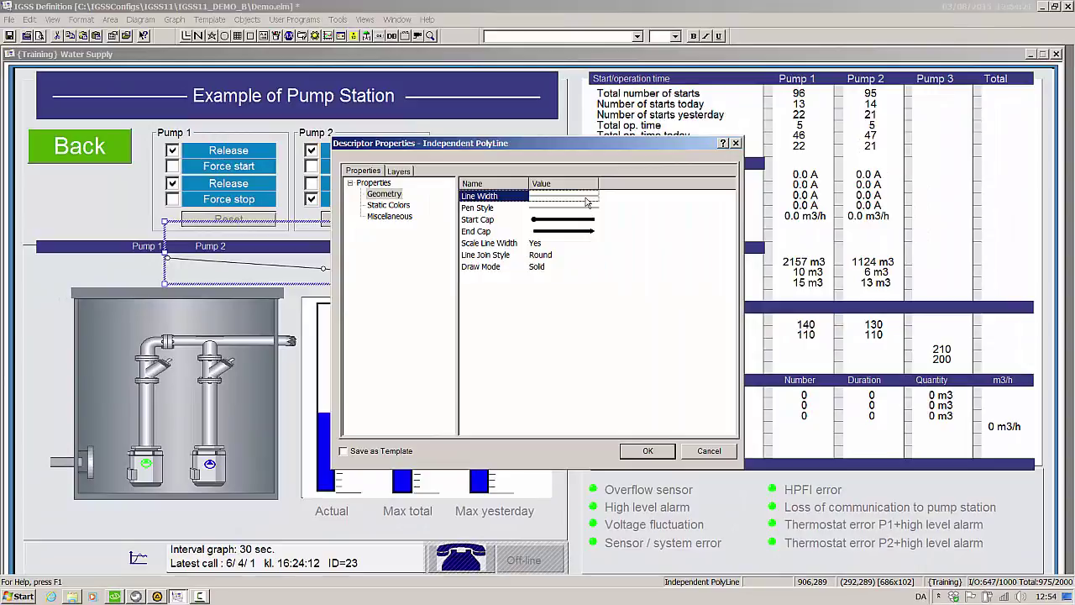
left_click(590, 190)
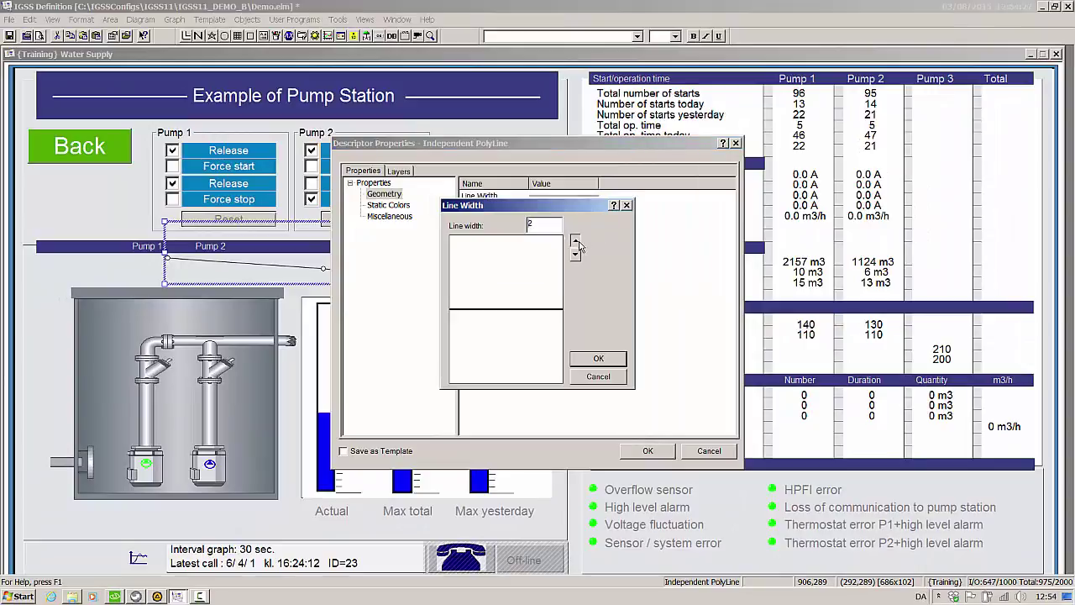
left_click(575, 242)
left_click(598, 358)
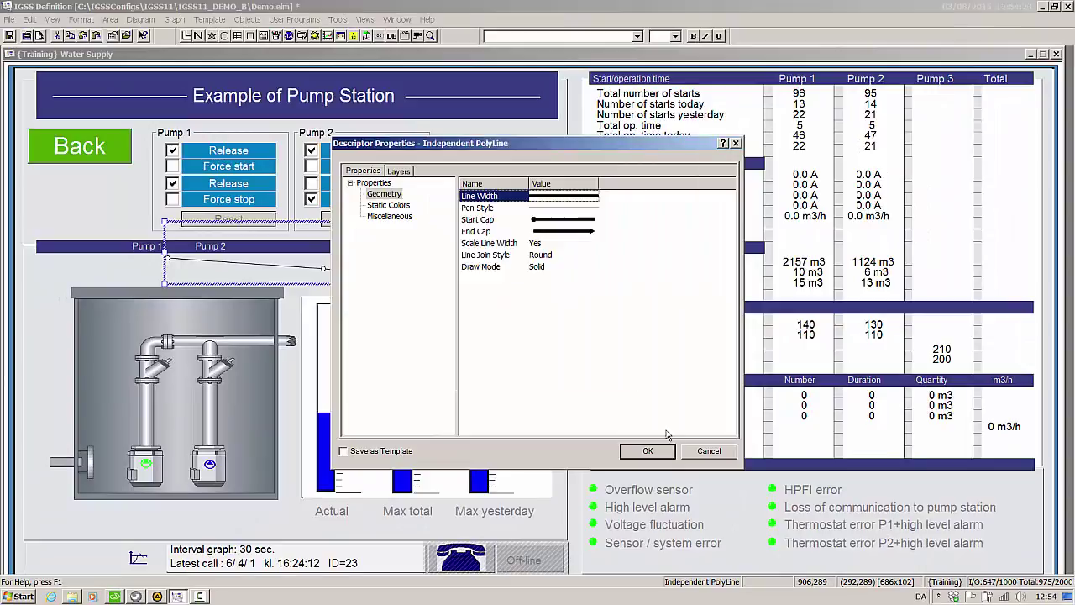
left_click(648, 450)
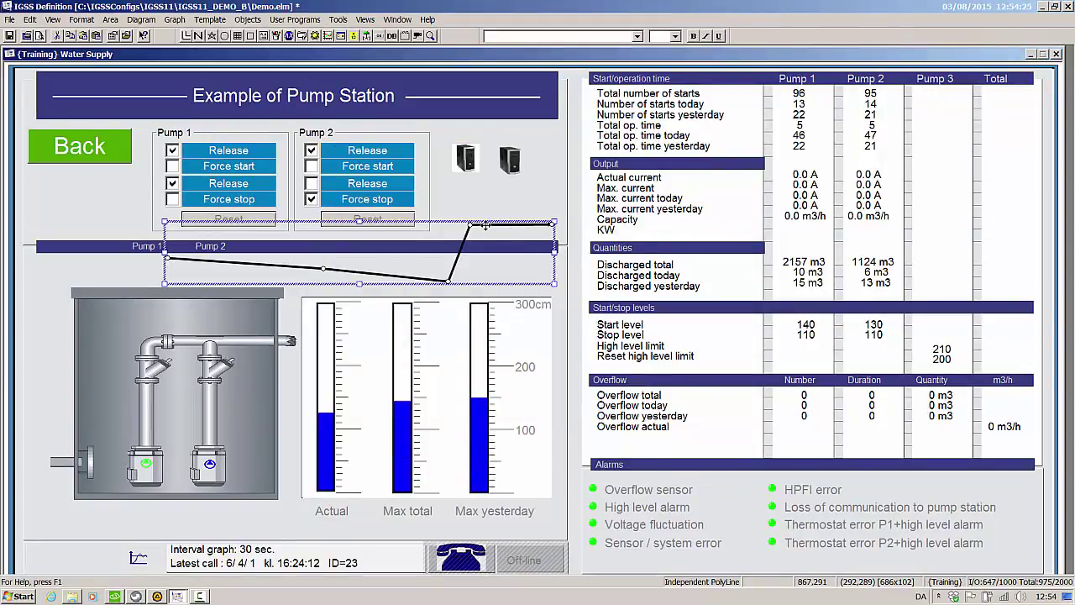
Select the arrowed polyline, delete it and confirm with Yes
left_click_drag(472, 225, 465, 224)
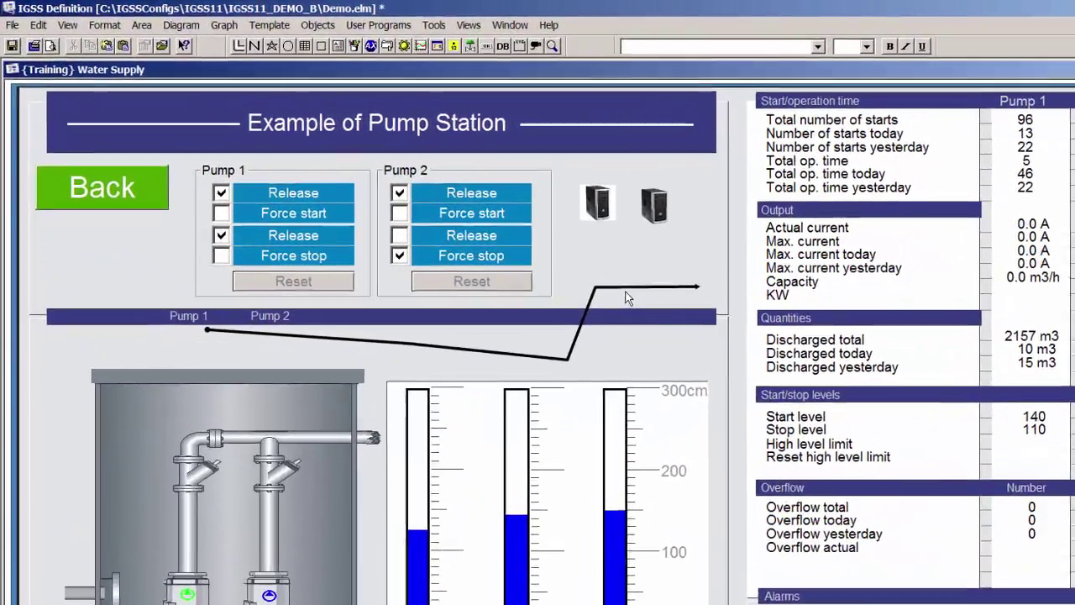
key("Delete")
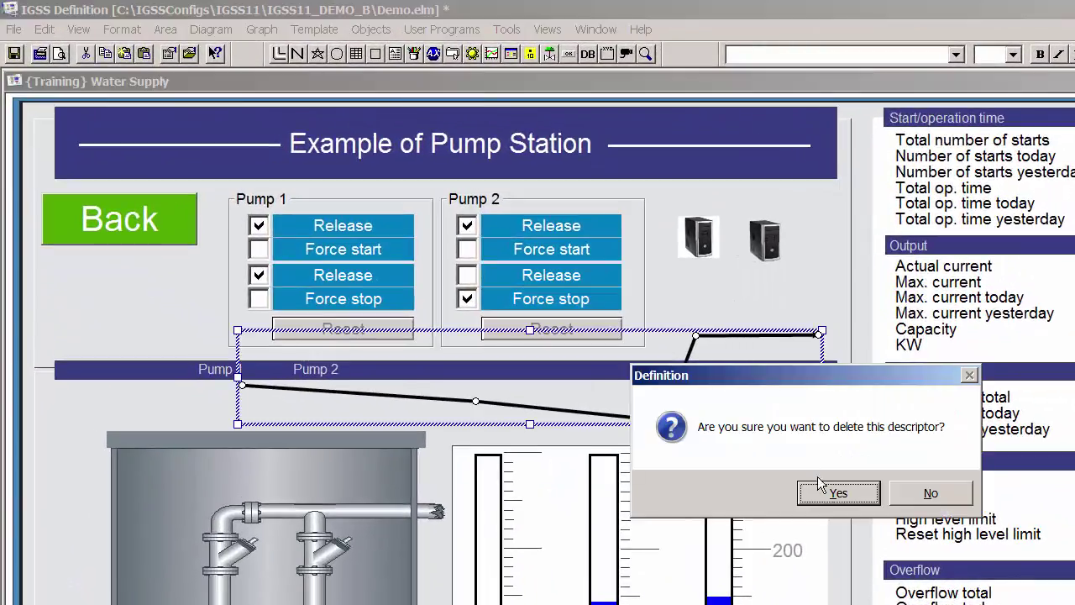
left_click(842, 497)
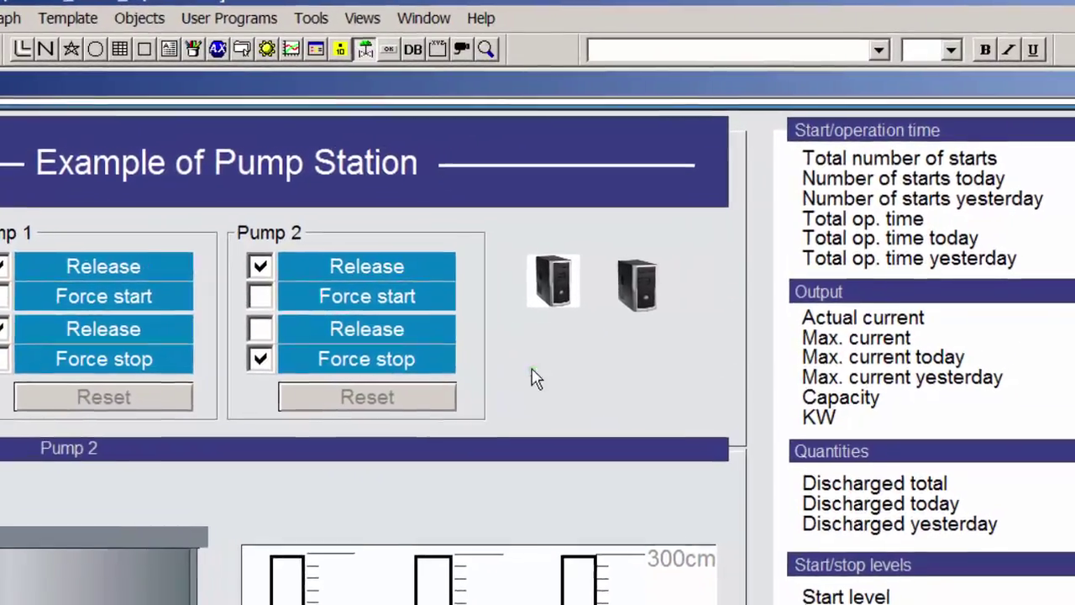
Place a second pipe elbow, change it to an L-shaped pipe symbol and join it to the upper elbow
left_click(594, 349)
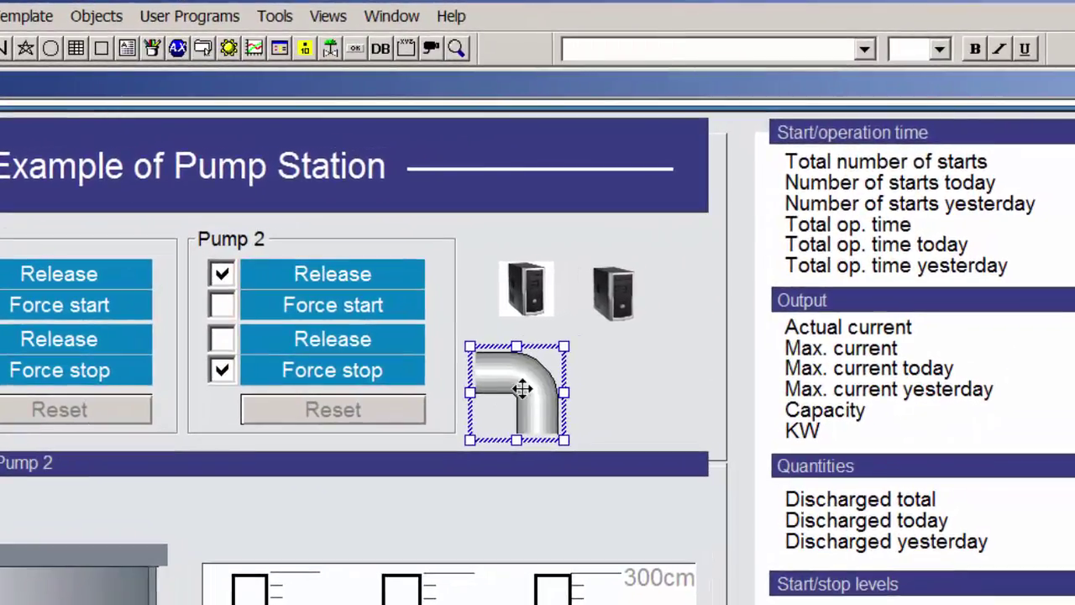
left_click(504, 525)
double_click(511, 516)
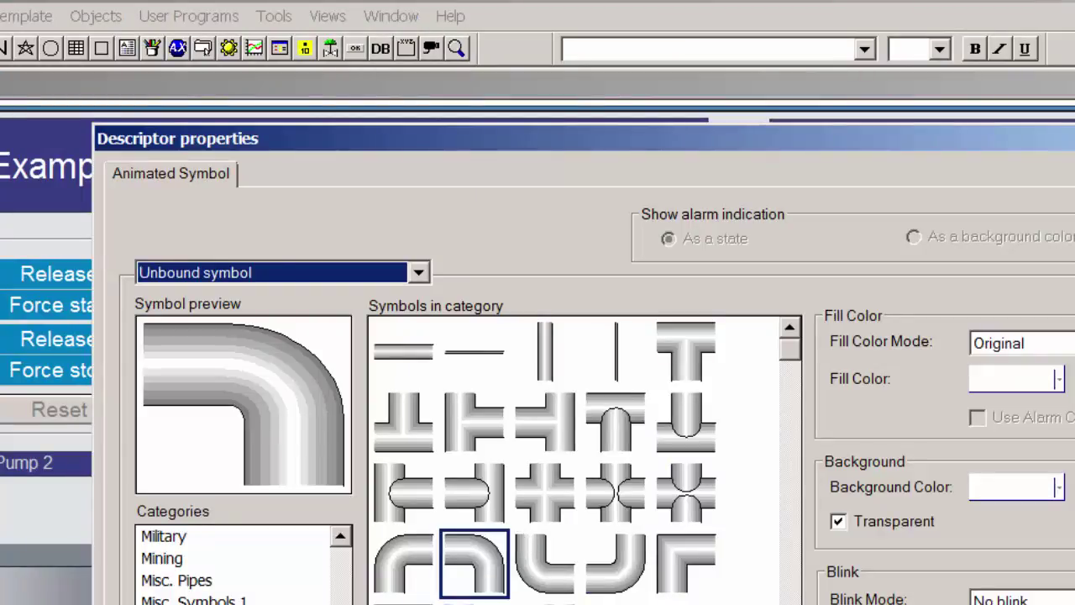
left_click(546, 563)
key("Return")
left_click_drag(530, 508, 560, 476)
left_click(628, 435)
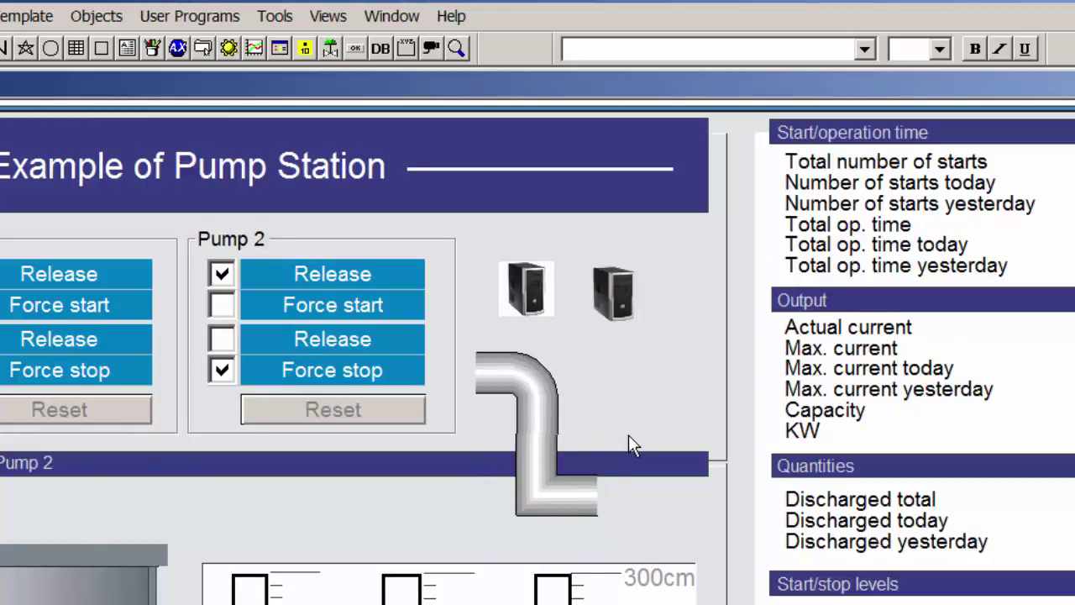
Select both L-shaped pipes and delete them, confirming in Delete Objects
left_click(559, 472)
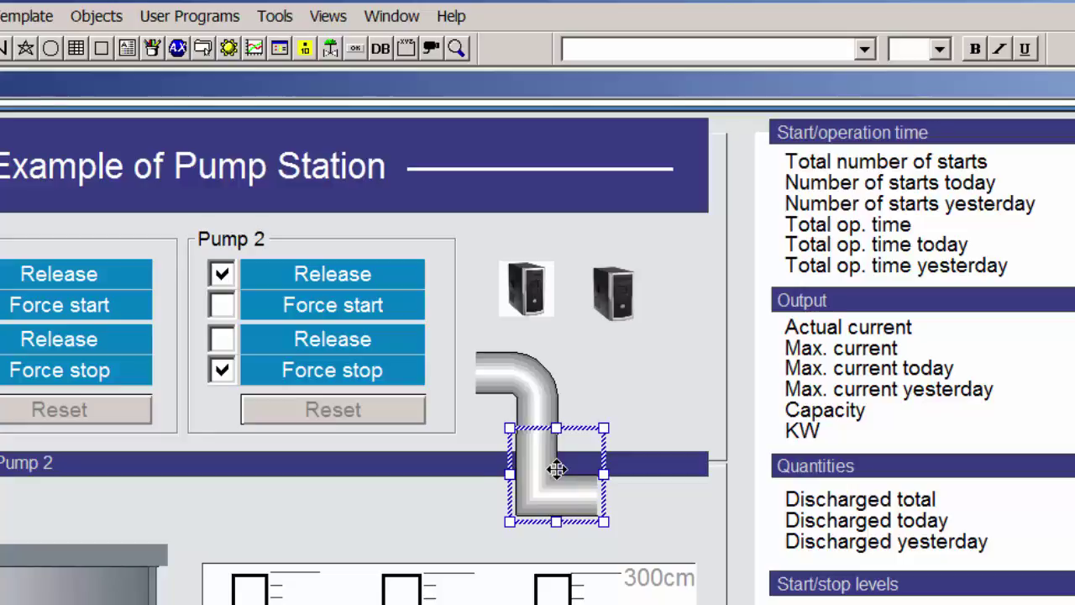
left_click_drag(559, 472, 560, 472)
left_click(623, 407)
left_click(567, 497)
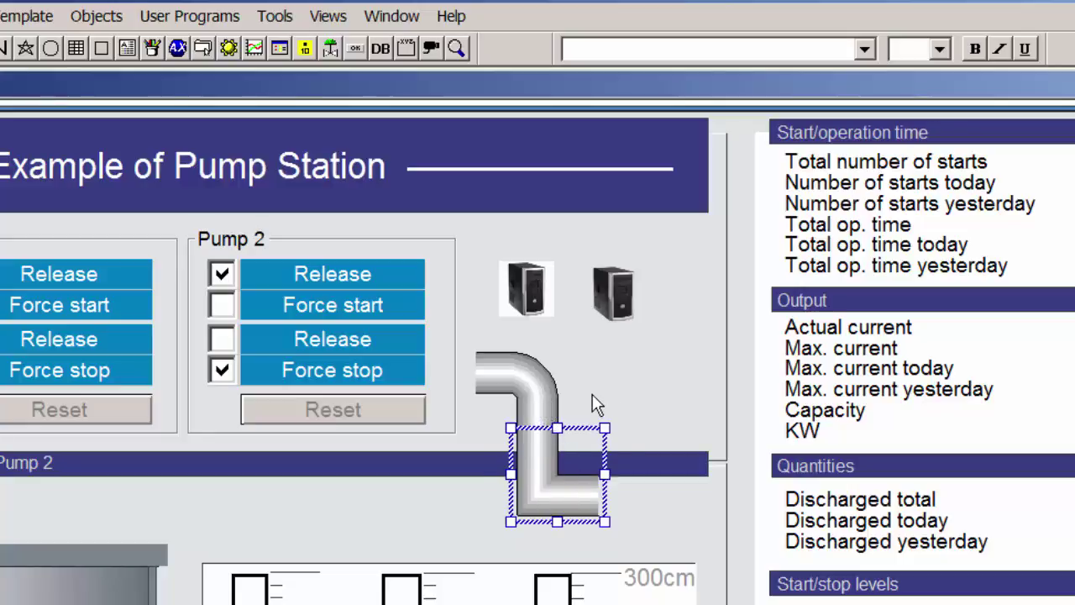
left_click(544, 392, "shift")
key("Delete")
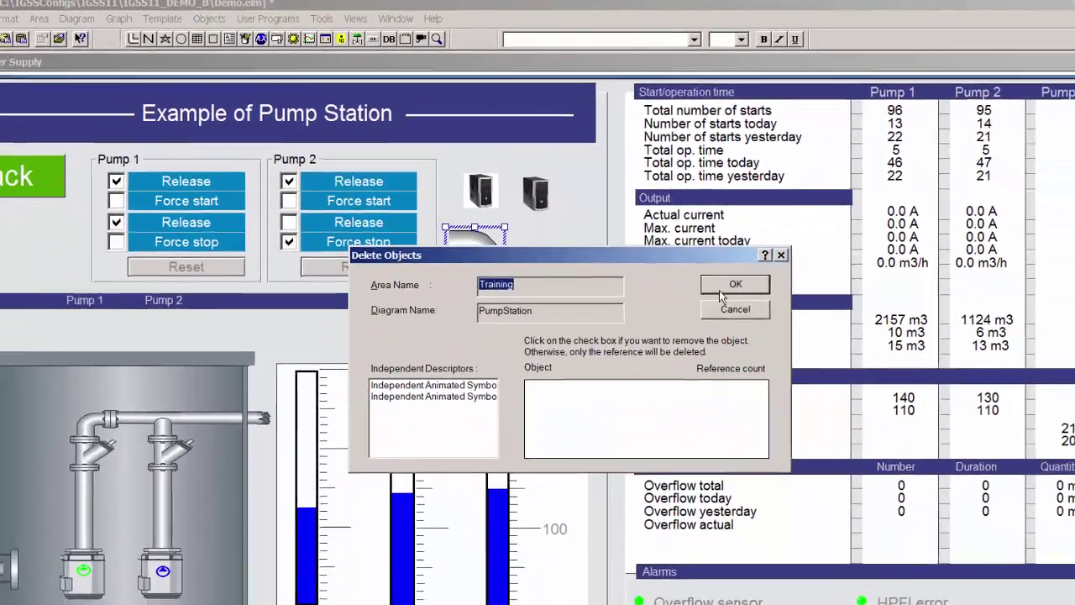
key("Return")
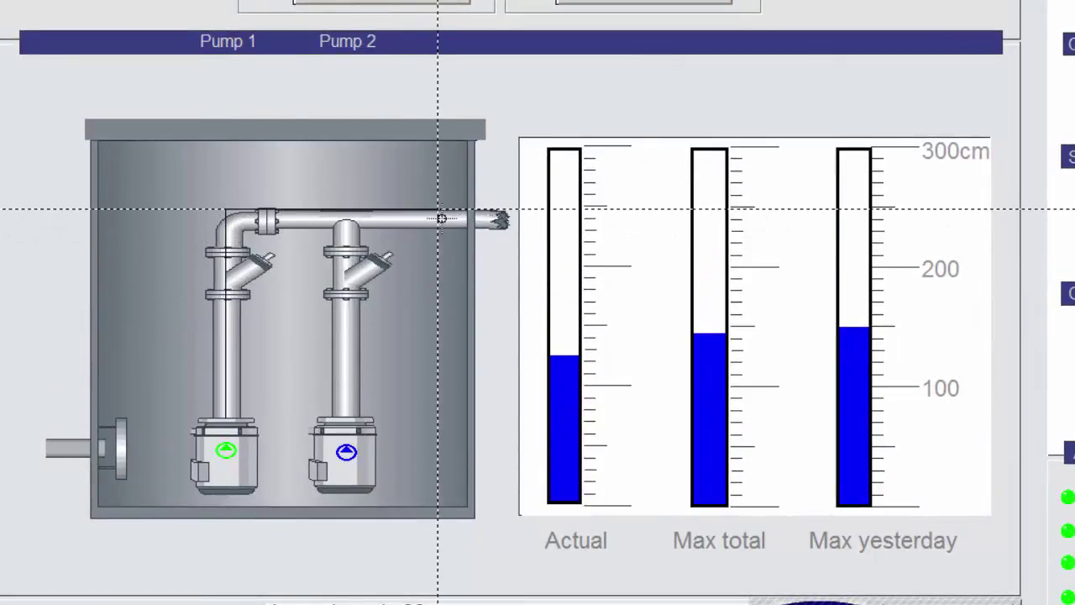
Finish the L-shaped pipe from pump 1 to the tank outlet and raise its line width to 30
double_click(465, 213)
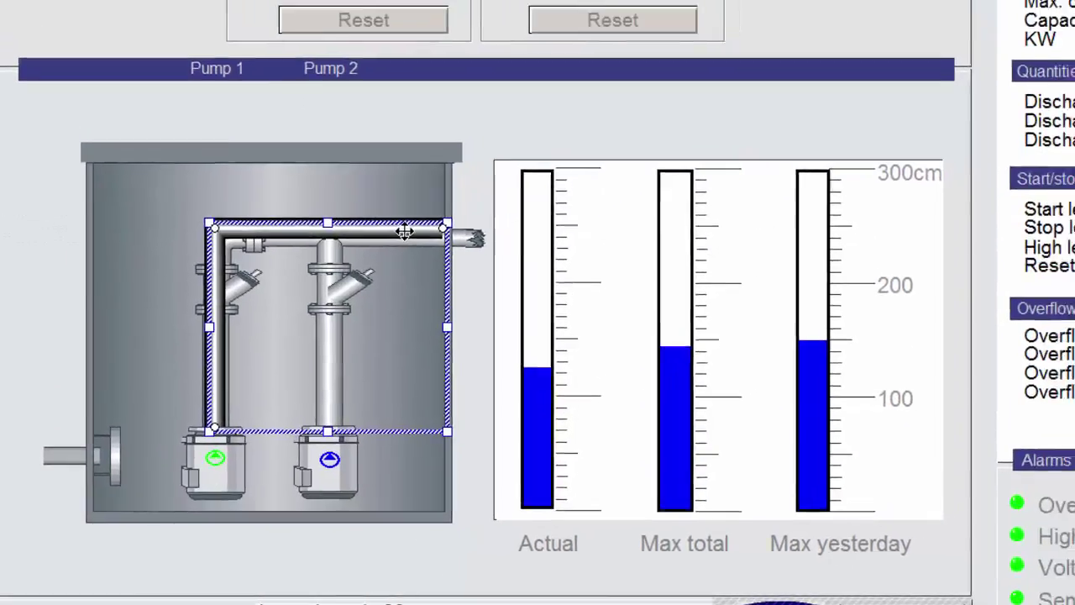
double_click(450, 237)
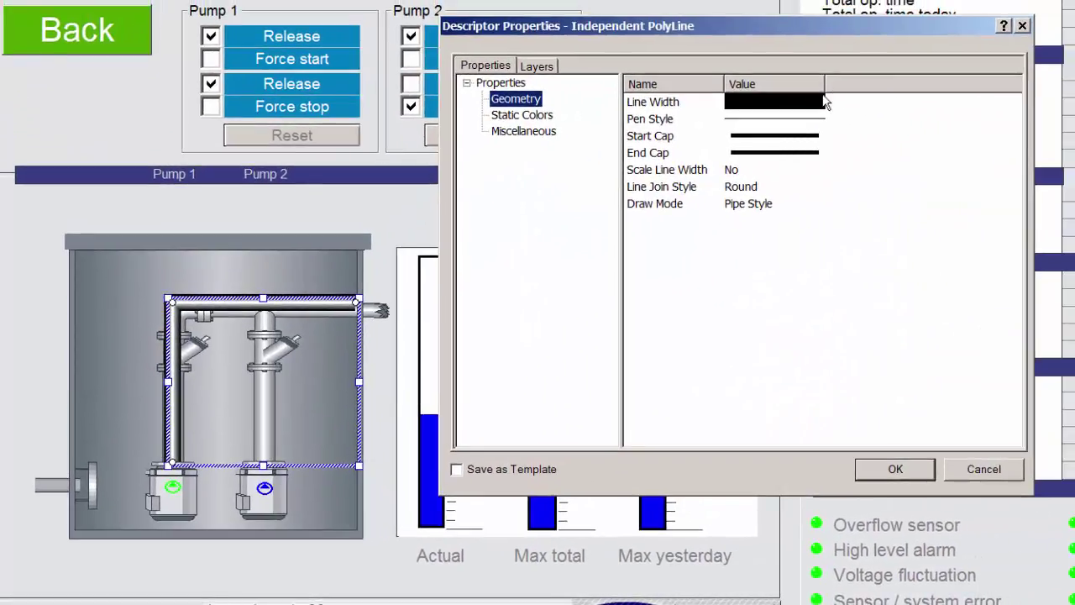
left_click(825, 102)
left_click(792, 166)
left_click(792, 166)
left_click(794, 164)
left_click(794, 165)
left_click(794, 165)
left_click(794, 165)
left_click(794, 165)
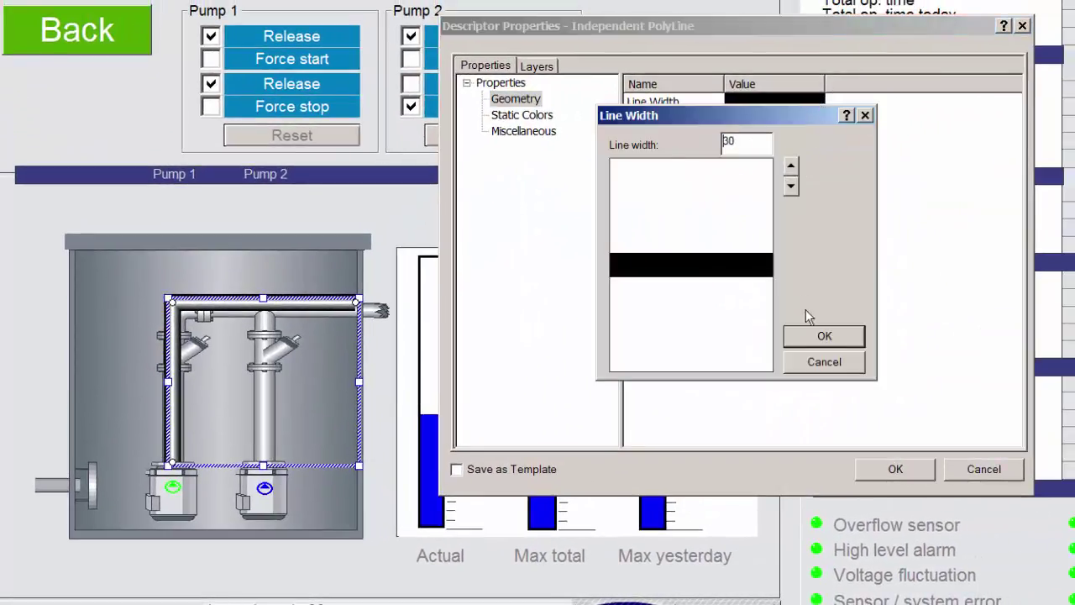
Apply the 30-wide pipe settings and draw a vertical pipe down to pump 2
left_click(824, 338)
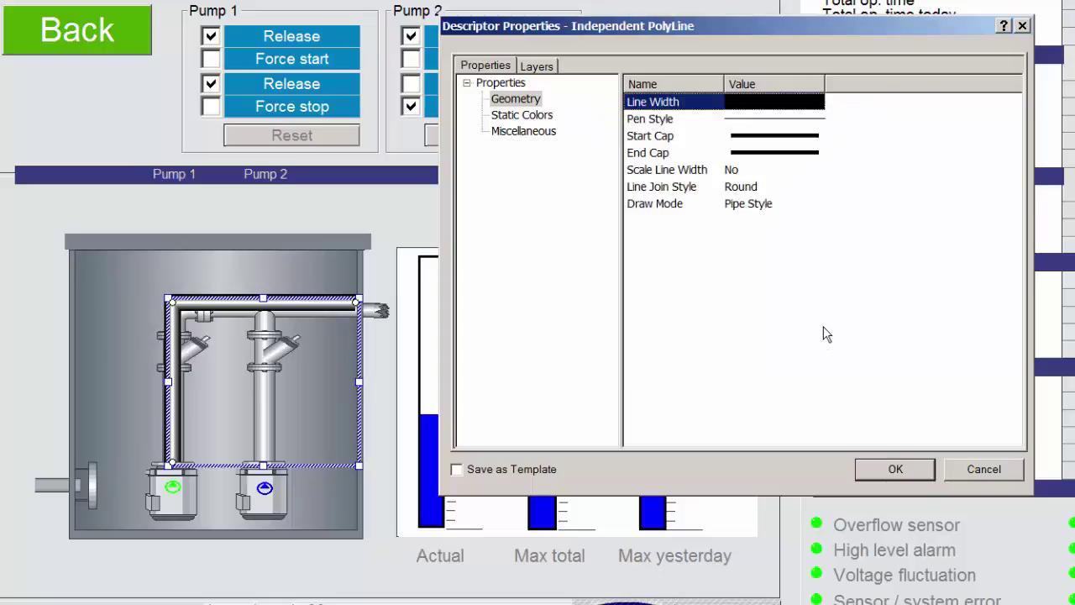
left_click(895, 470)
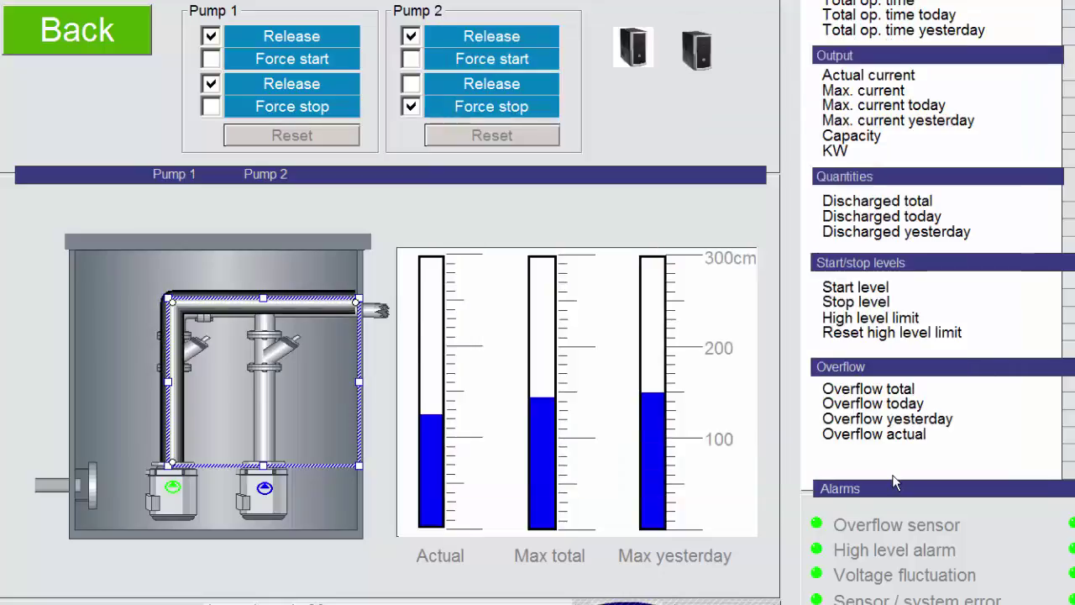
left_click(231, 395)
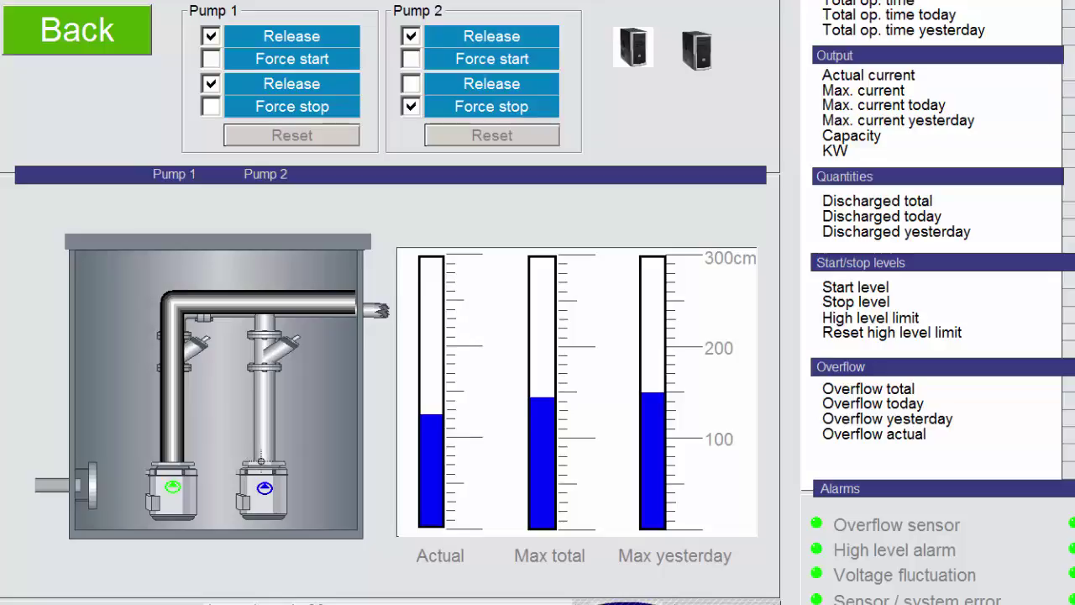
left_click_drag(263, 315, 263, 464)
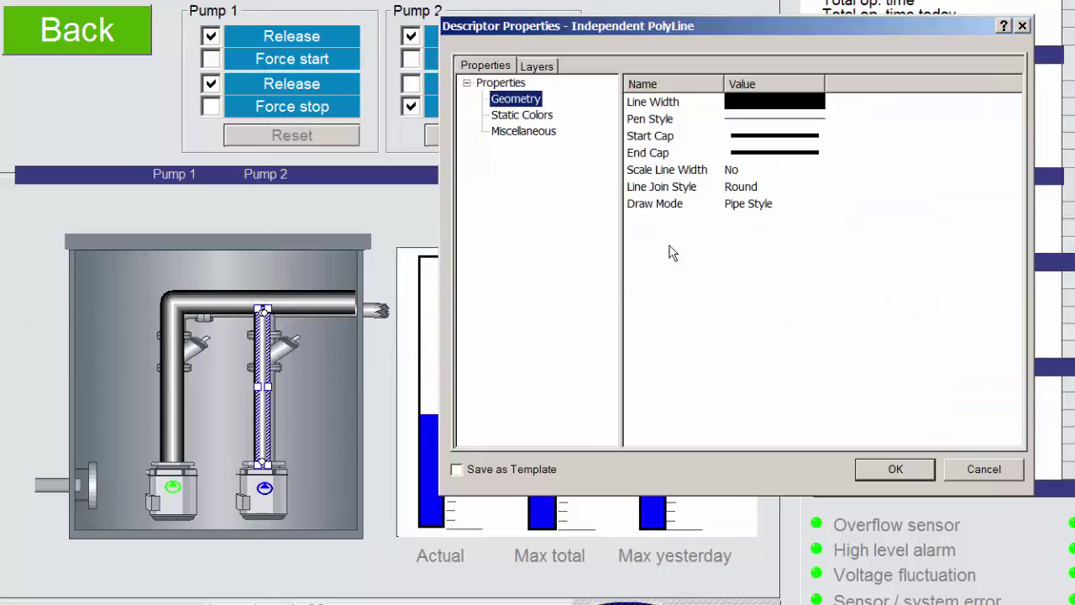
Set the pump 2 pipe's line width to 30 and give it a different end cap
double_click(773, 106)
left_click_drag(792, 165, 792, 161)
left_click(818, 336)
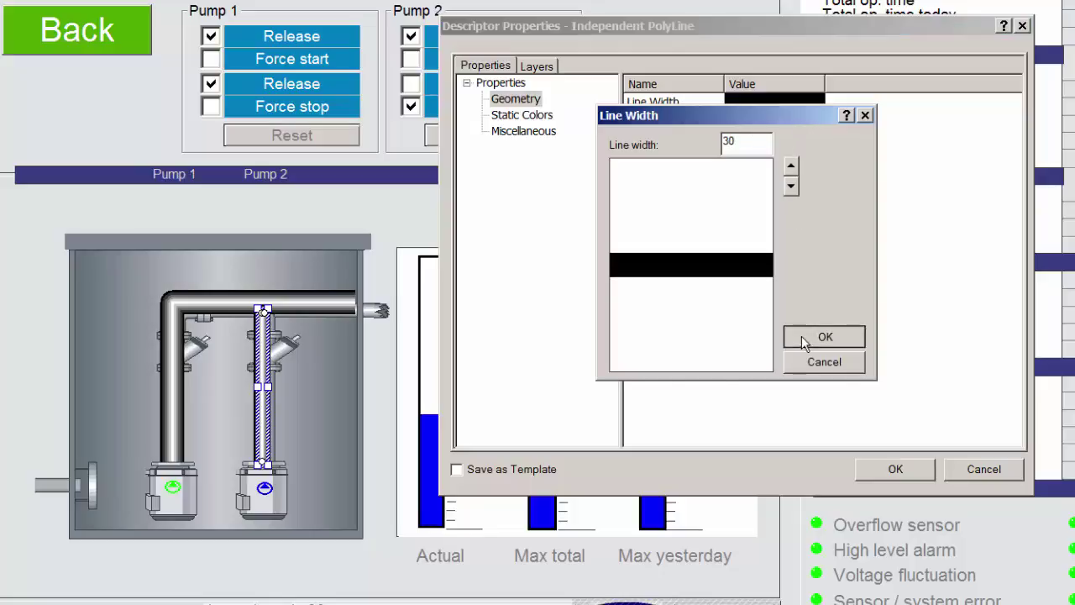
double_click(789, 152)
left_click(815, 234)
left_click(808, 382)
left_click(727, 285)
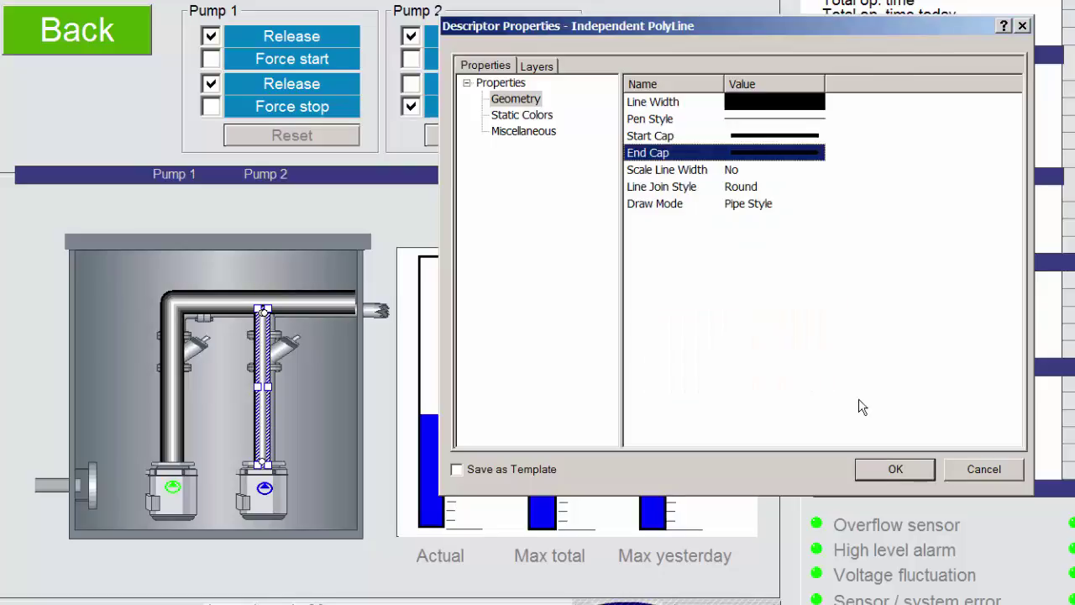
left_click(893, 468)
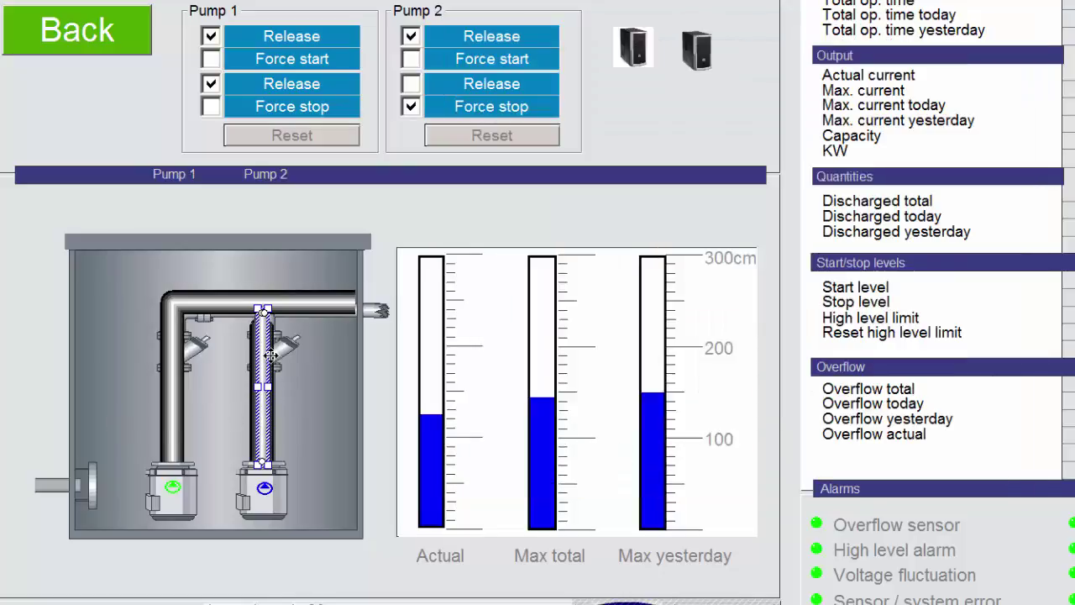
Move the pump 2 pipe up slightly and extend its bottom down onto pump 2
left_click_drag(264, 355, 264, 343)
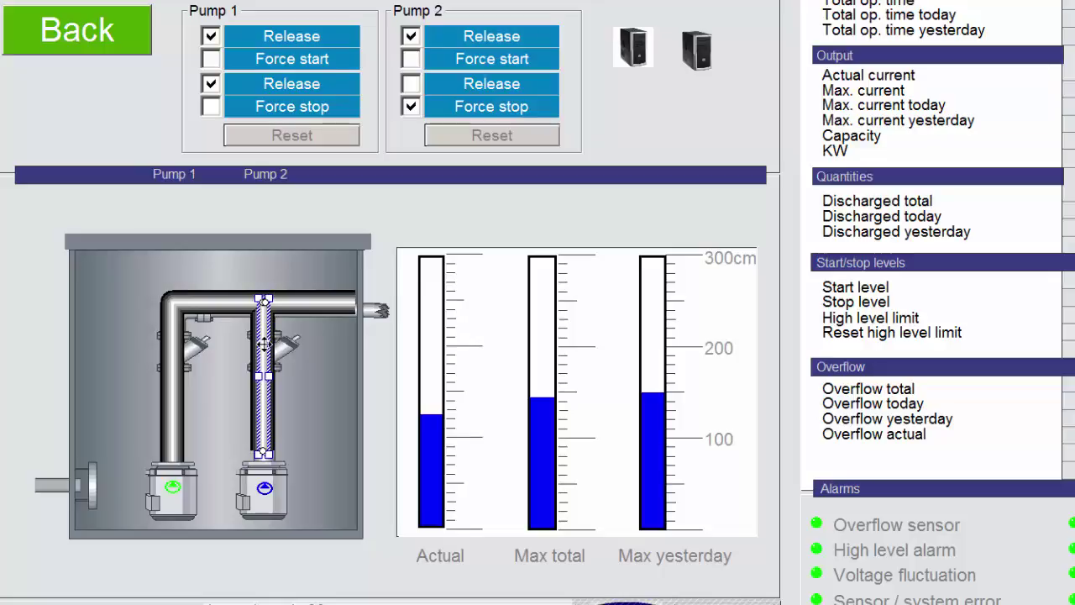
left_click_drag(265, 454, 264, 463)
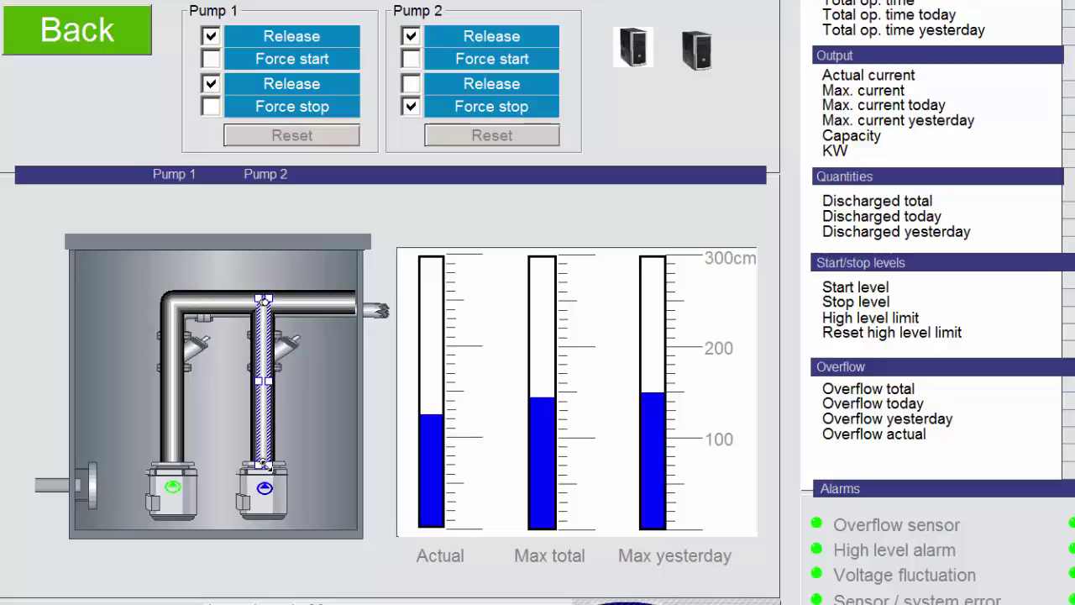
left_click(296, 459)
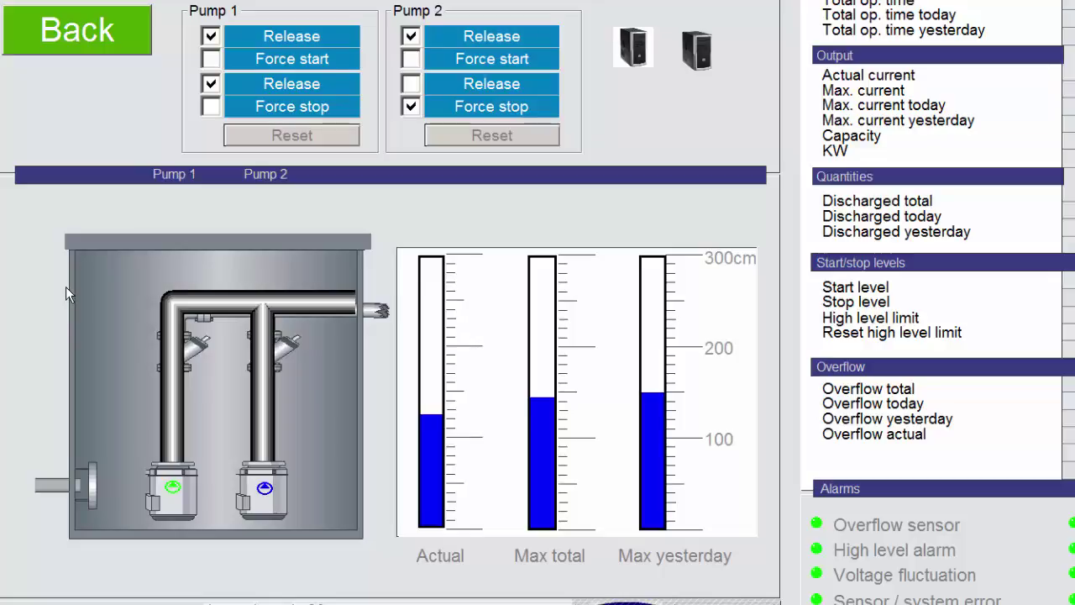
Lock the L-shaped pipe via its context menu, then open the Edit menu
right_click(170, 351)
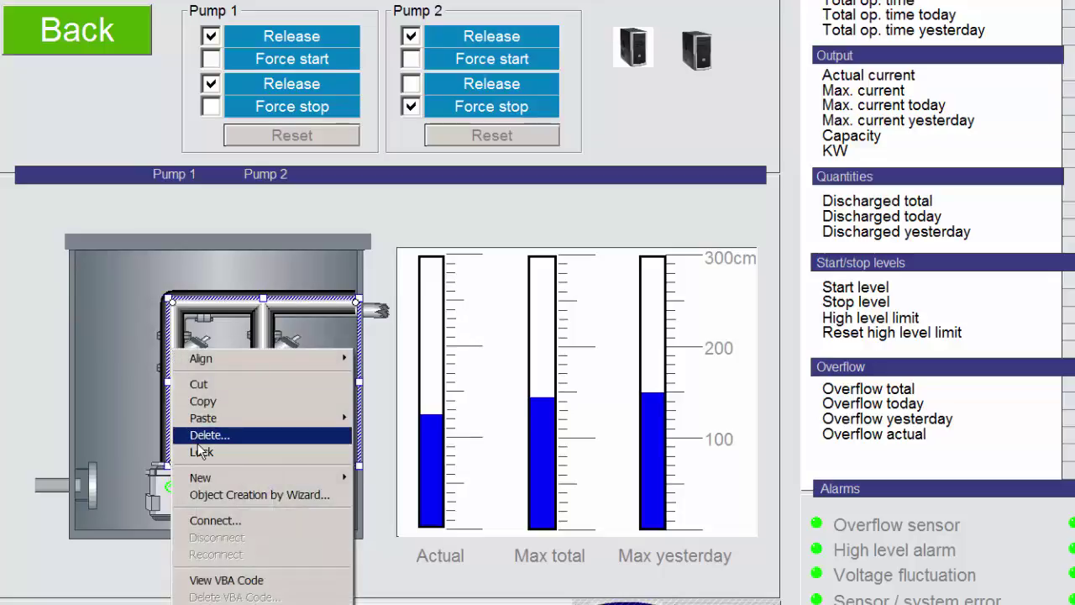
left_click(192, 209)
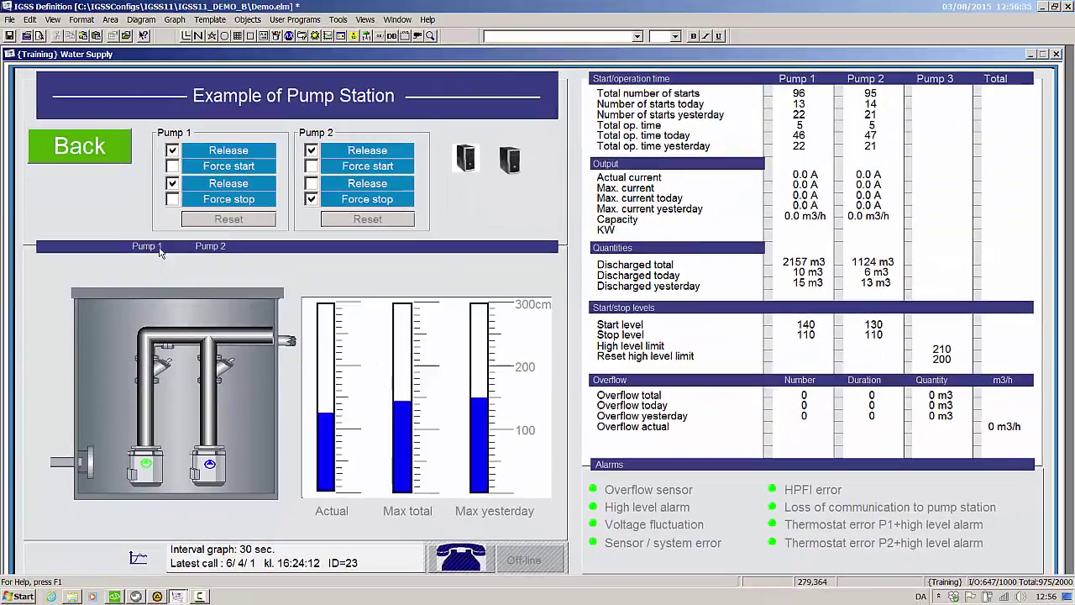
left_click(29, 19)
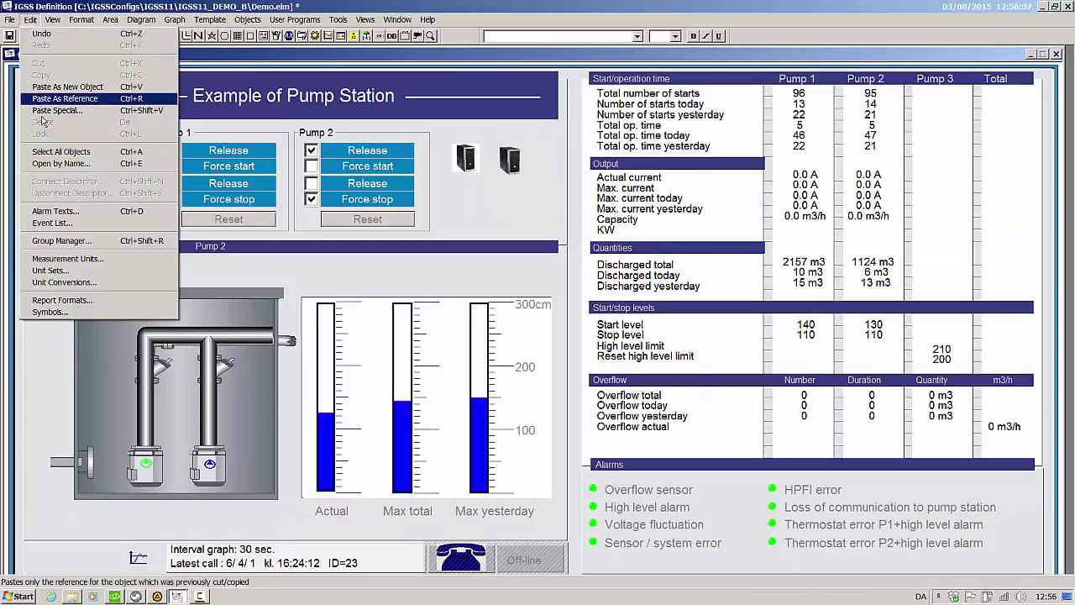
Box-select the tank's pipes and pumps, lock them, and verify with Ctrl+A
left_click(275, 309)
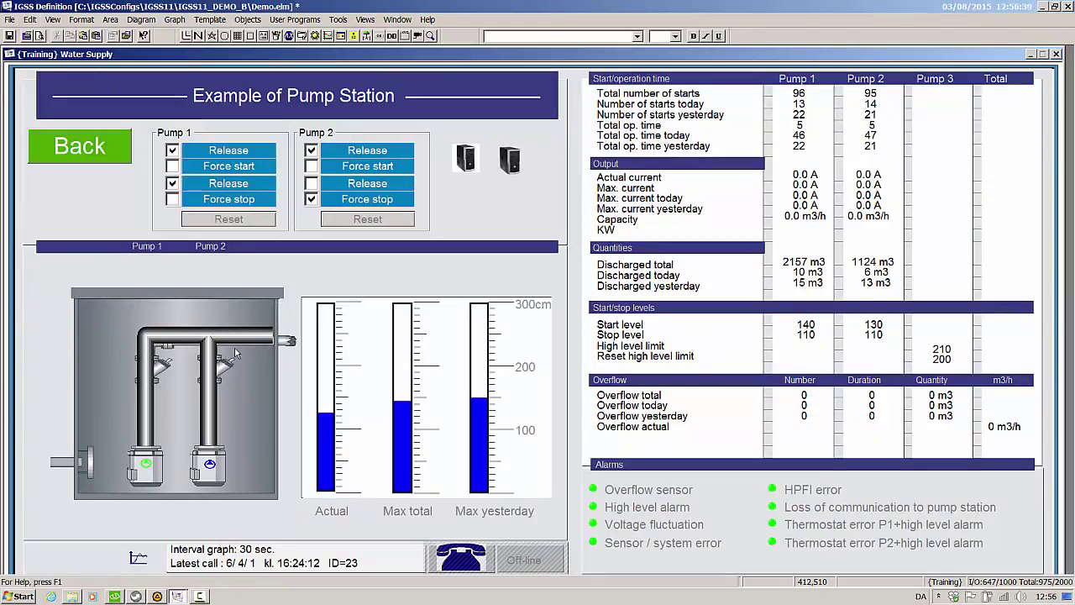
left_click_drag(117, 314, 290, 457)
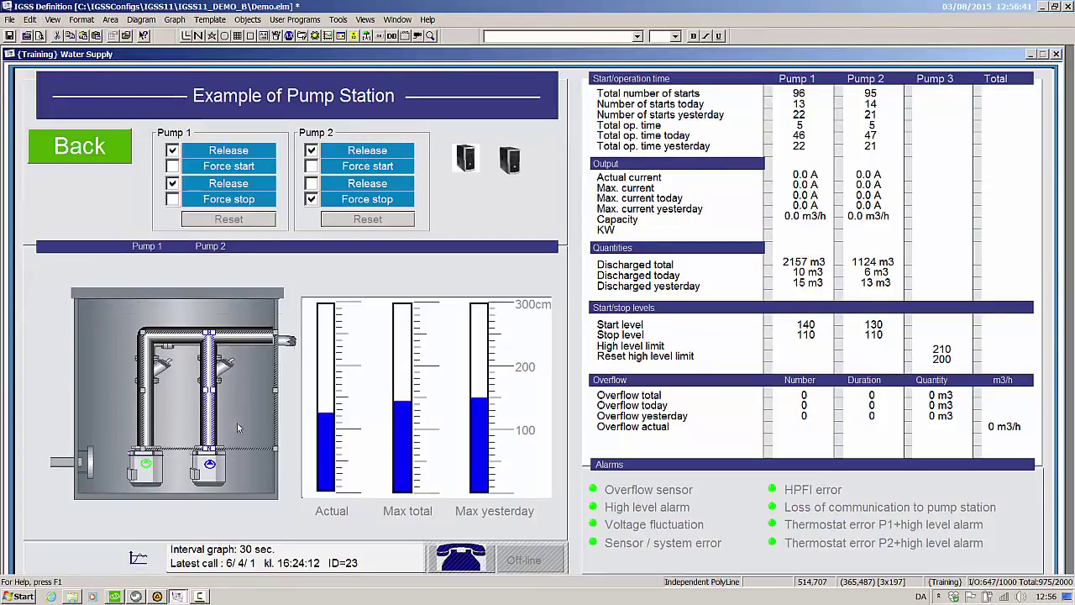
right_click(214, 410)
left_click(248, 268)
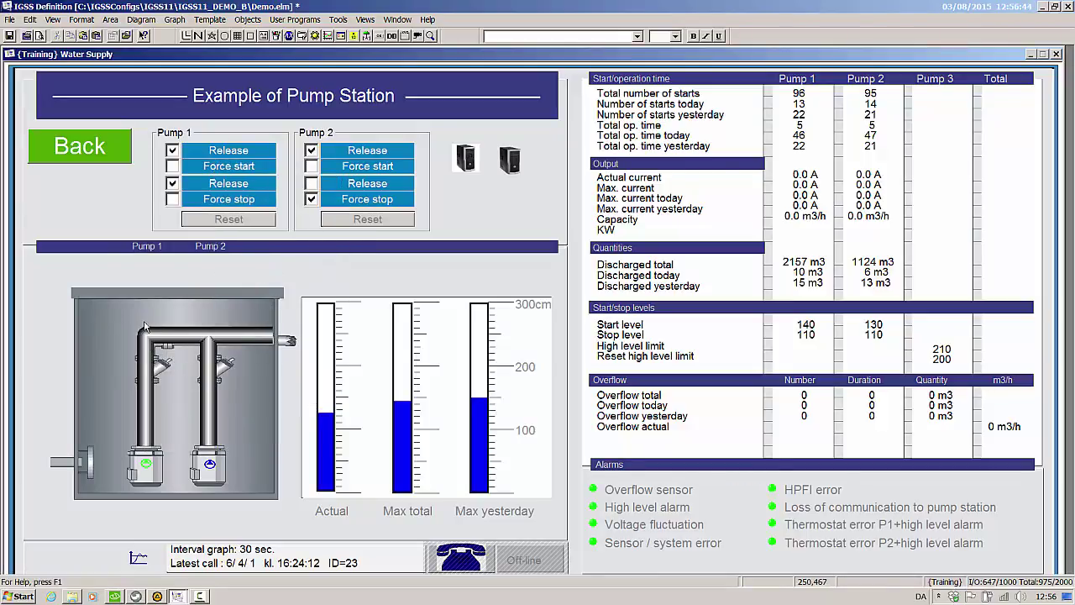
key("ctrl+a")
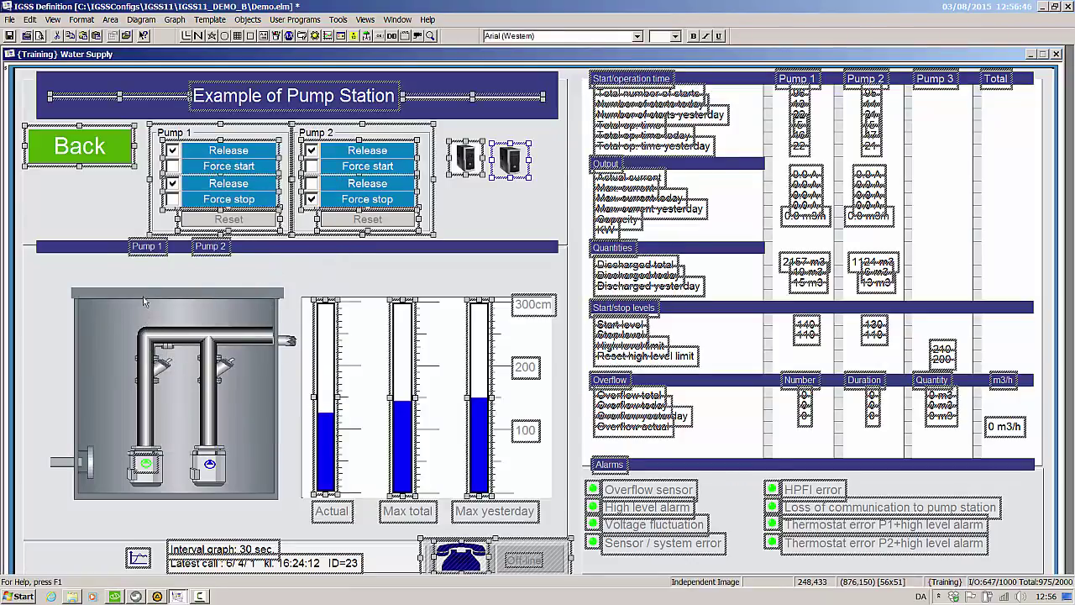
left_click(141, 287)
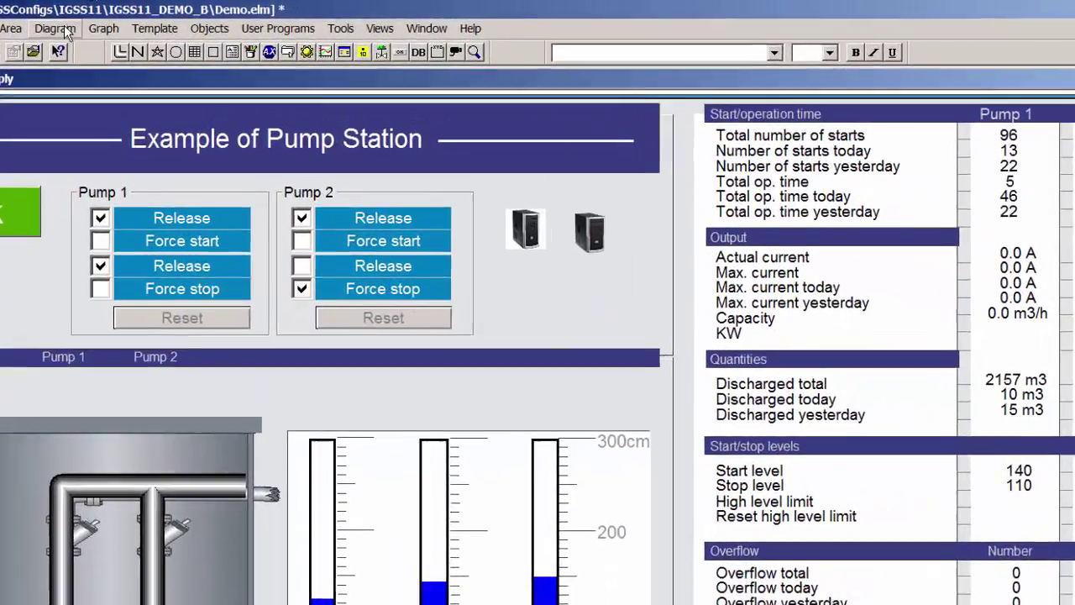
Open the PumpStation property table filtered to the Polyline descriptors
left_click(65, 30)
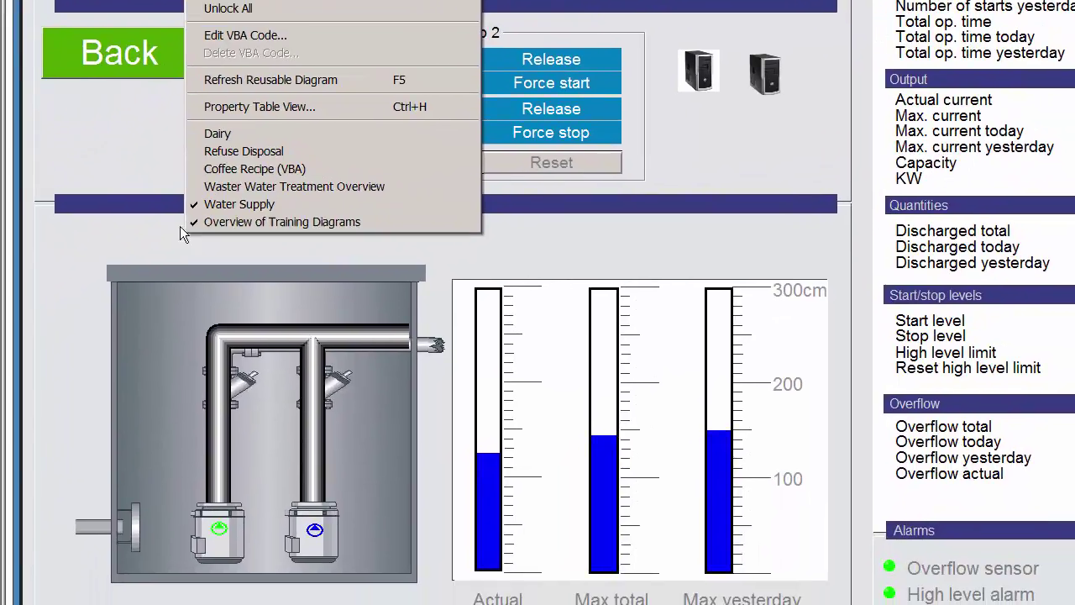
left_click(2, 400)
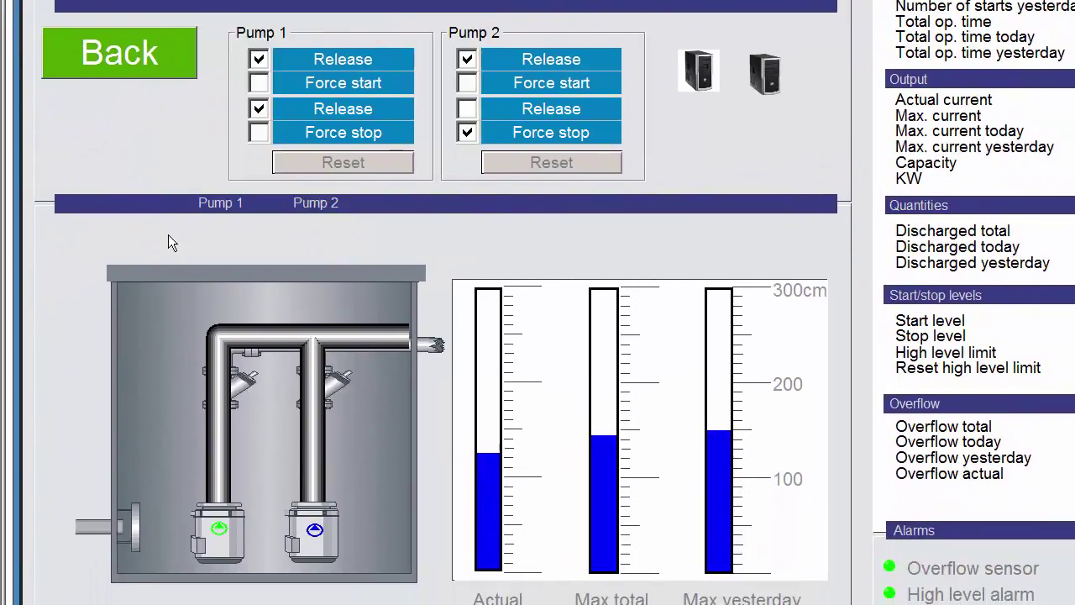
right_click(168, 236)
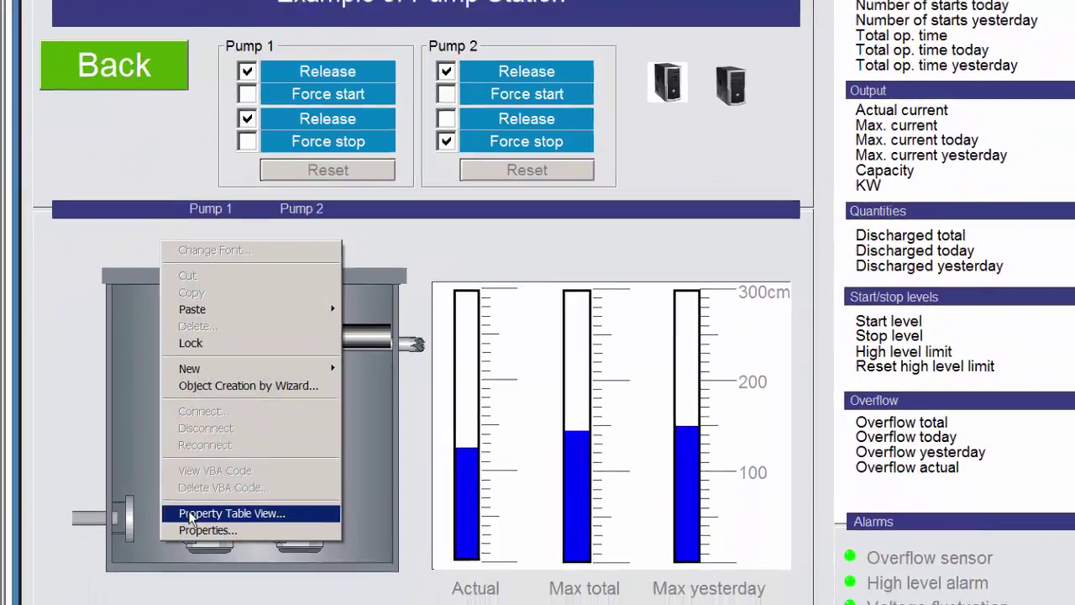
left_click(189, 513)
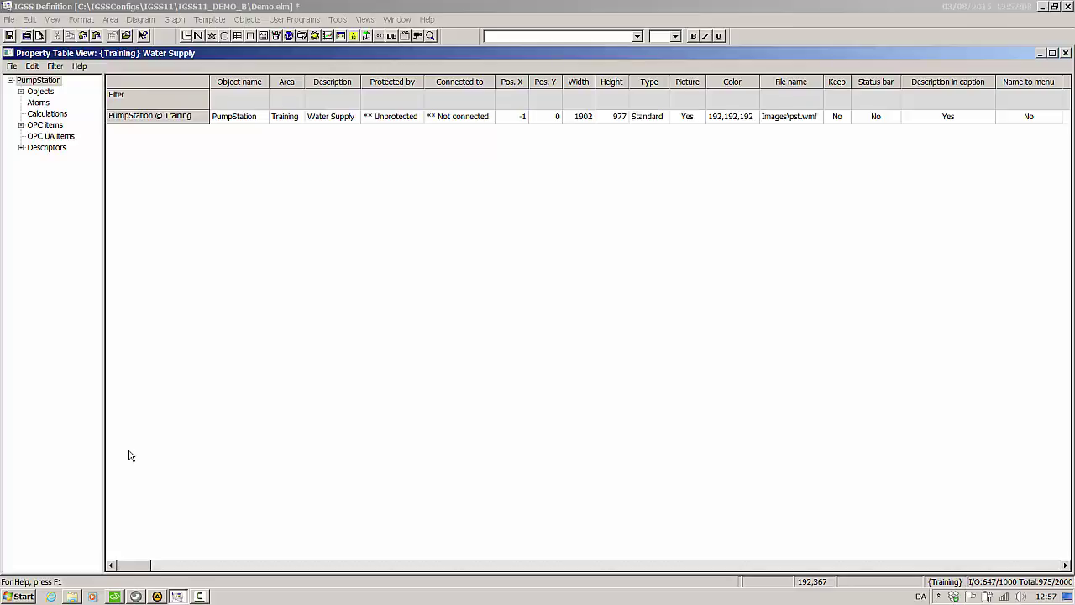
left_click(49, 148)
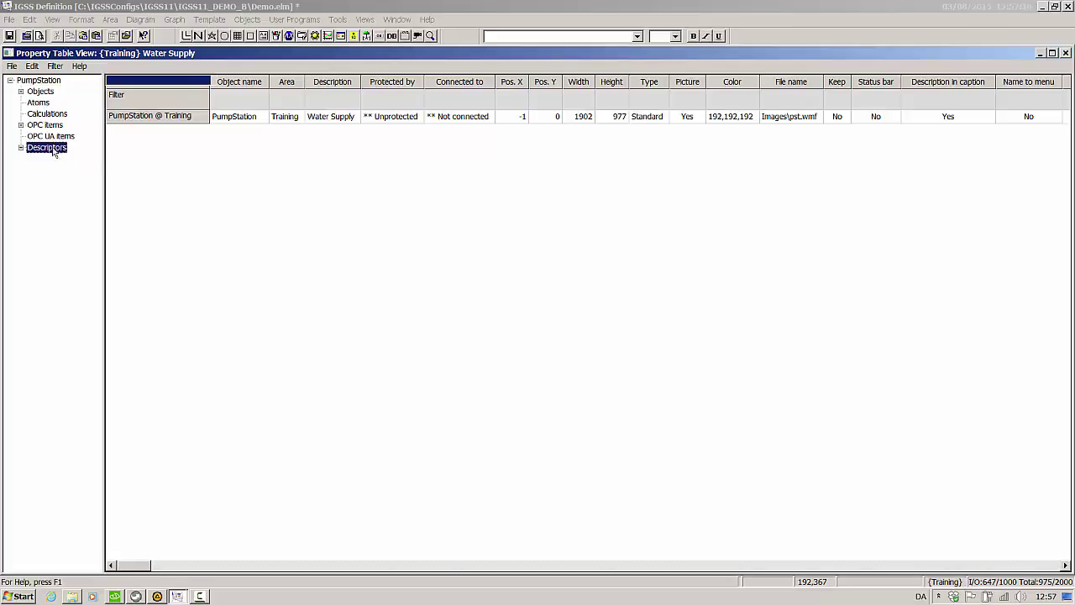
left_click(21, 147)
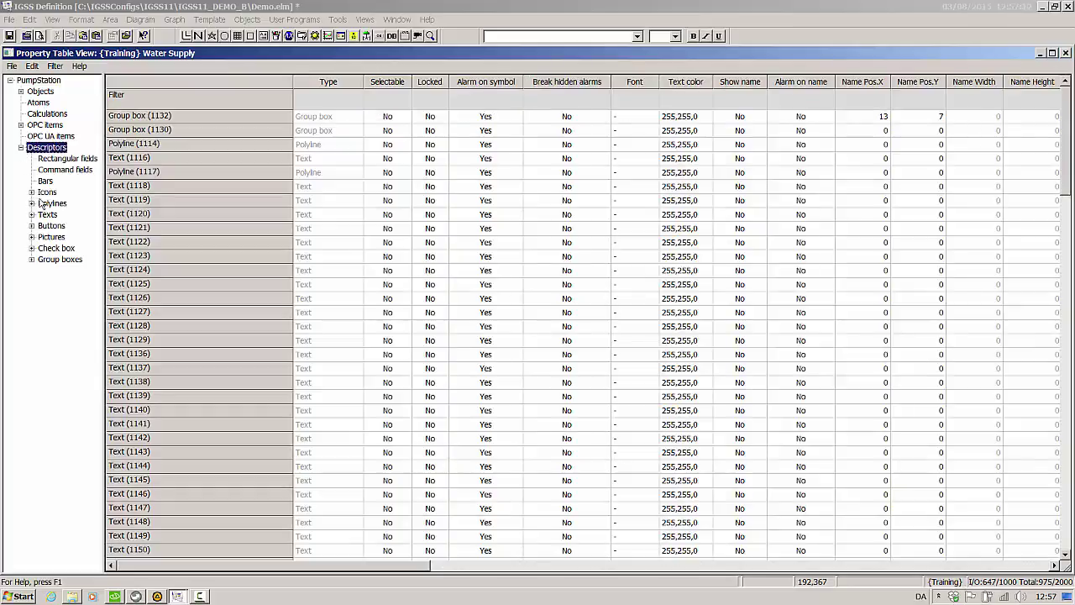
double_click(42, 204)
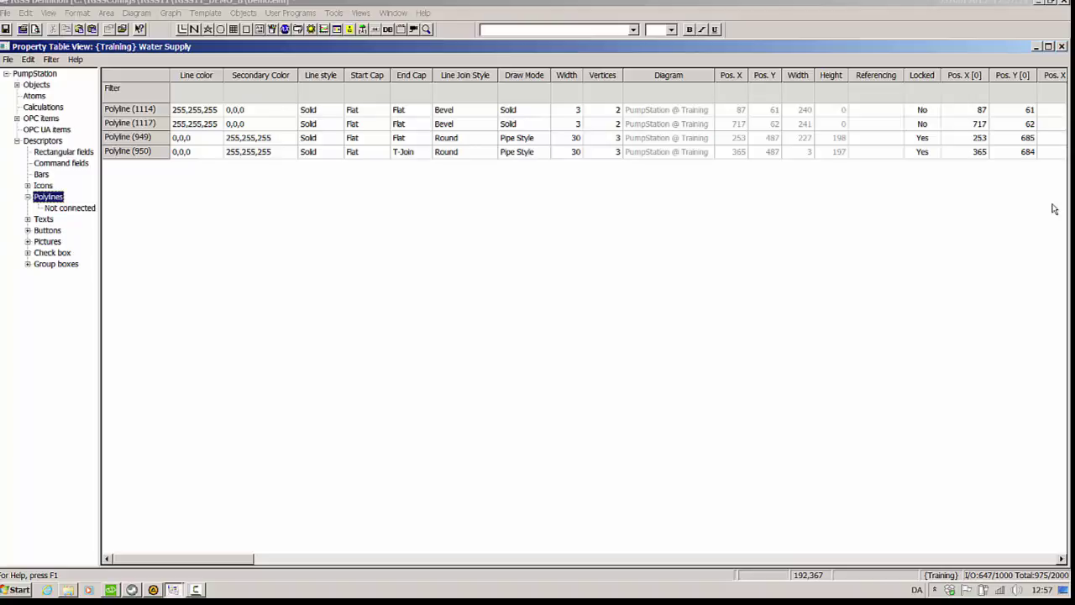
Set Locked to No for Polyline (949) and (950), then close the table
left_click(932, 141)
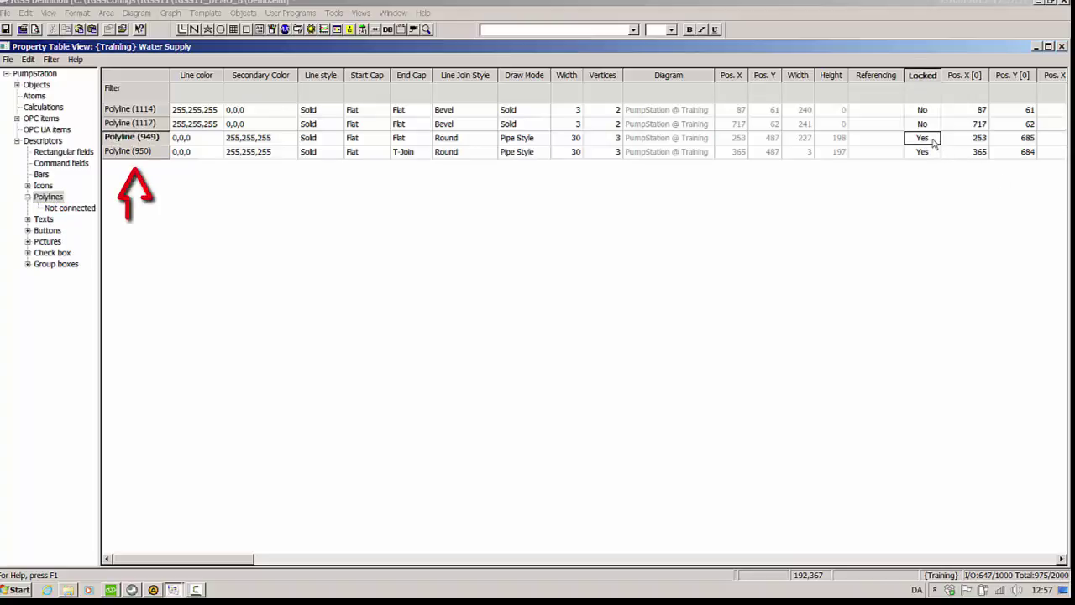
left_click(928, 151, "shift")
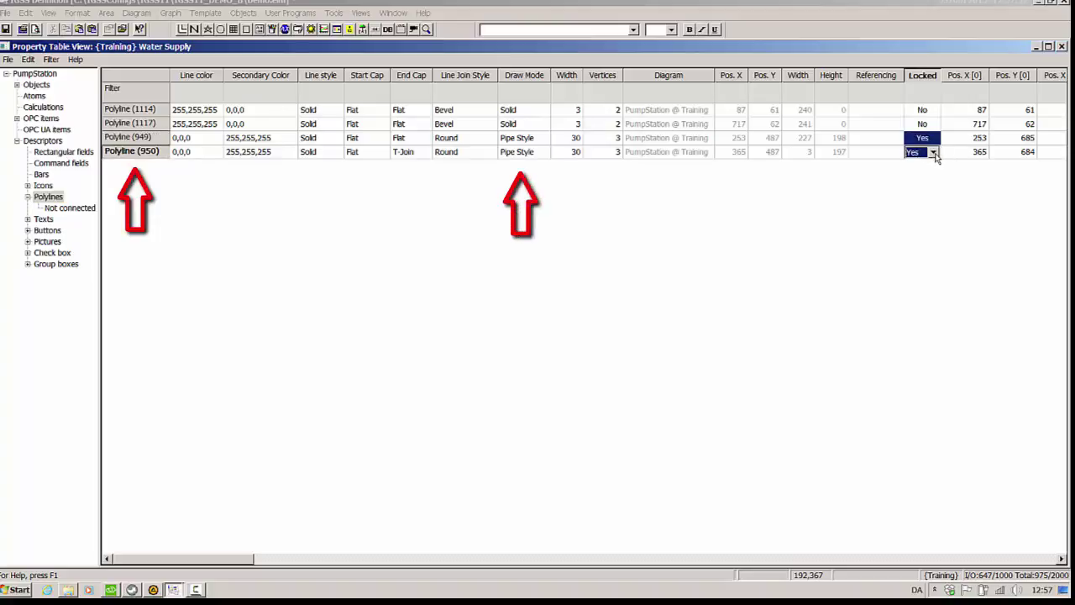
left_click(933, 154)
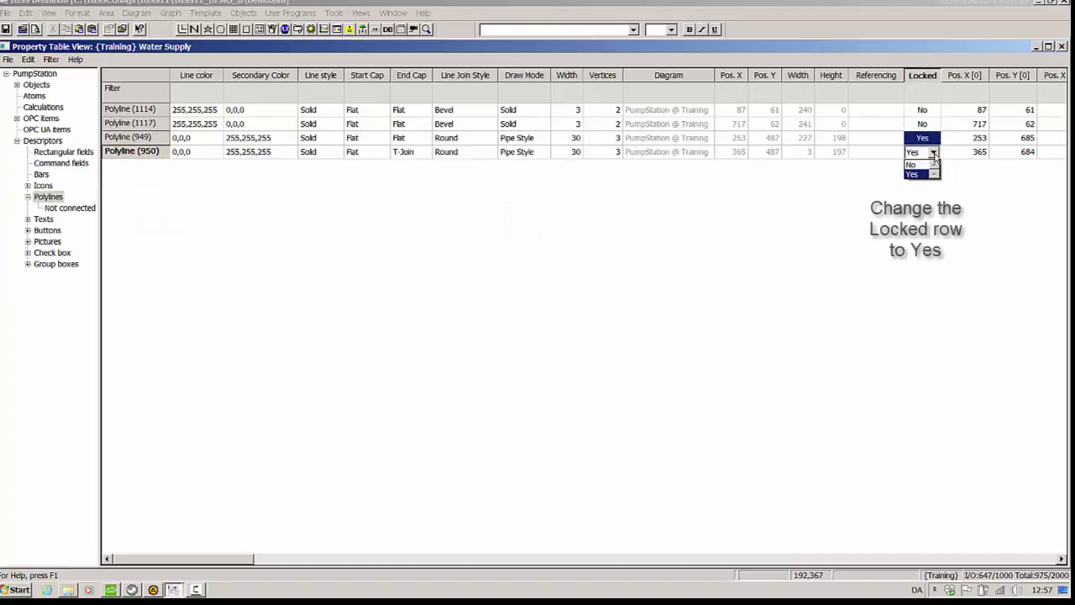
left_click(923, 164)
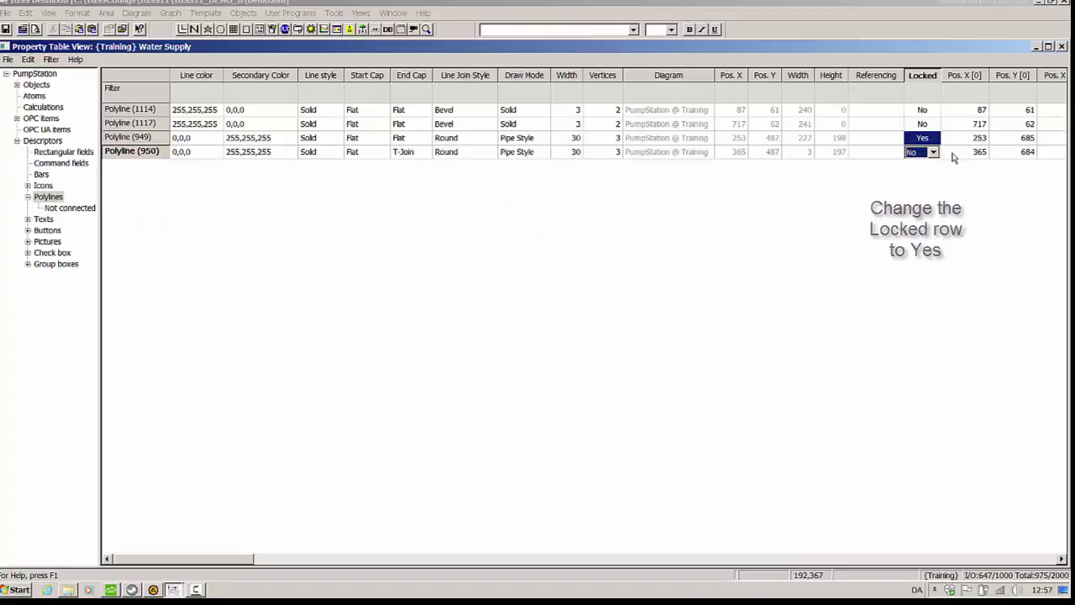
key("Return")
left_click(1062, 47)
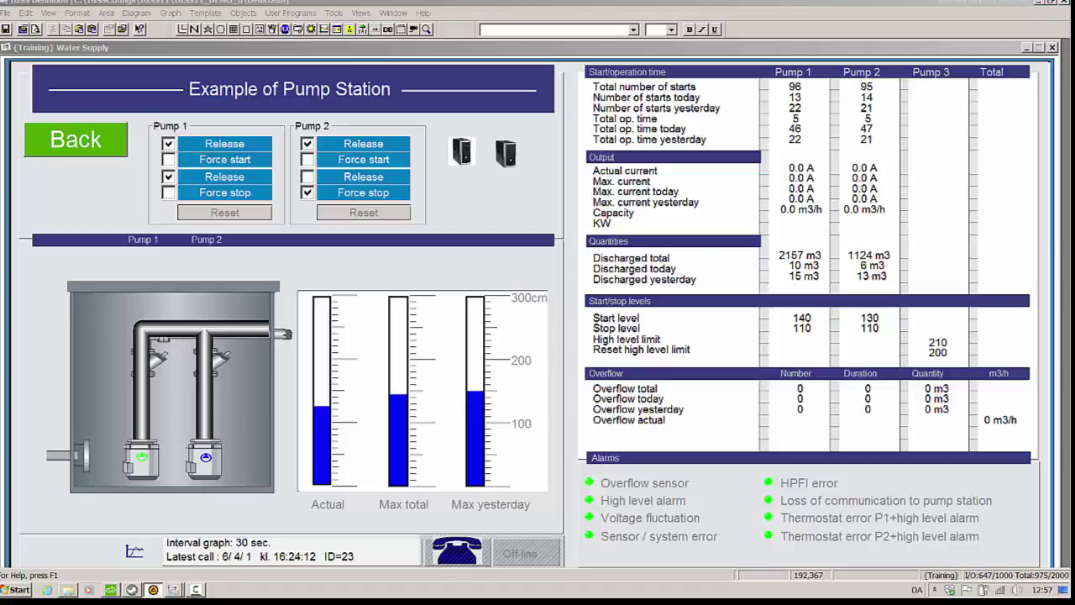
Nudge the pump station pipe polyline a few pixels down, then select the vertical pipe
right_click(171, 332)
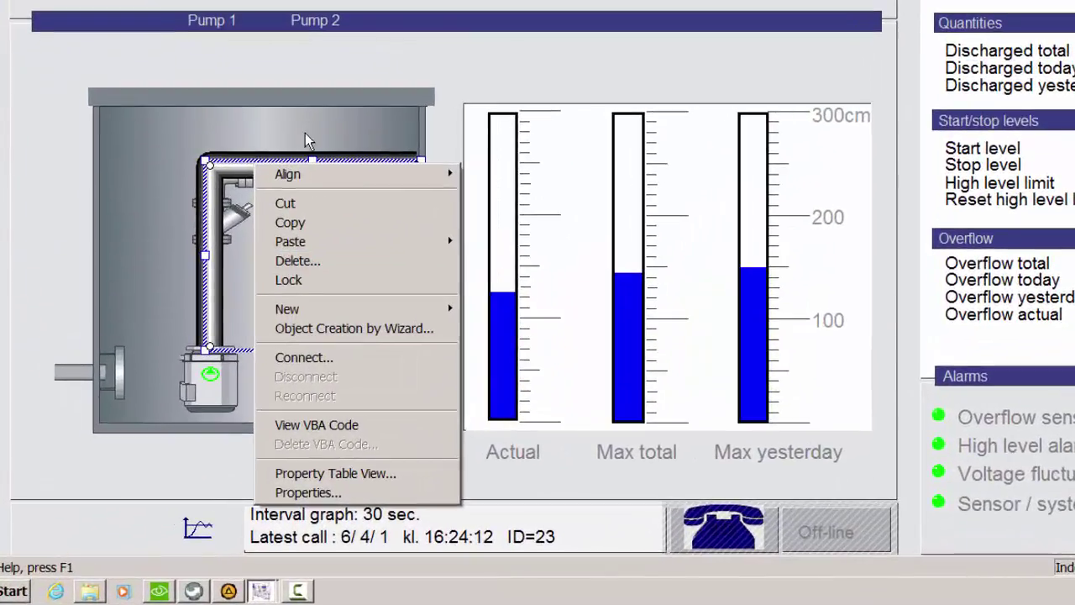
left_click(271, 210)
left_click(307, 236)
left_click_drag(369, 170, 371, 177)
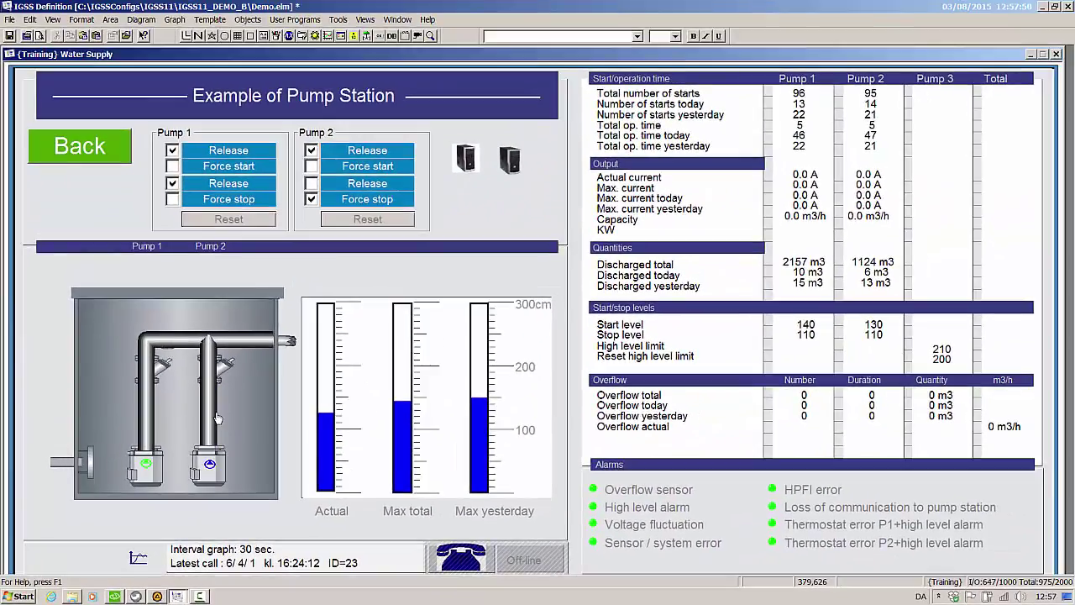
left_click(215, 418)
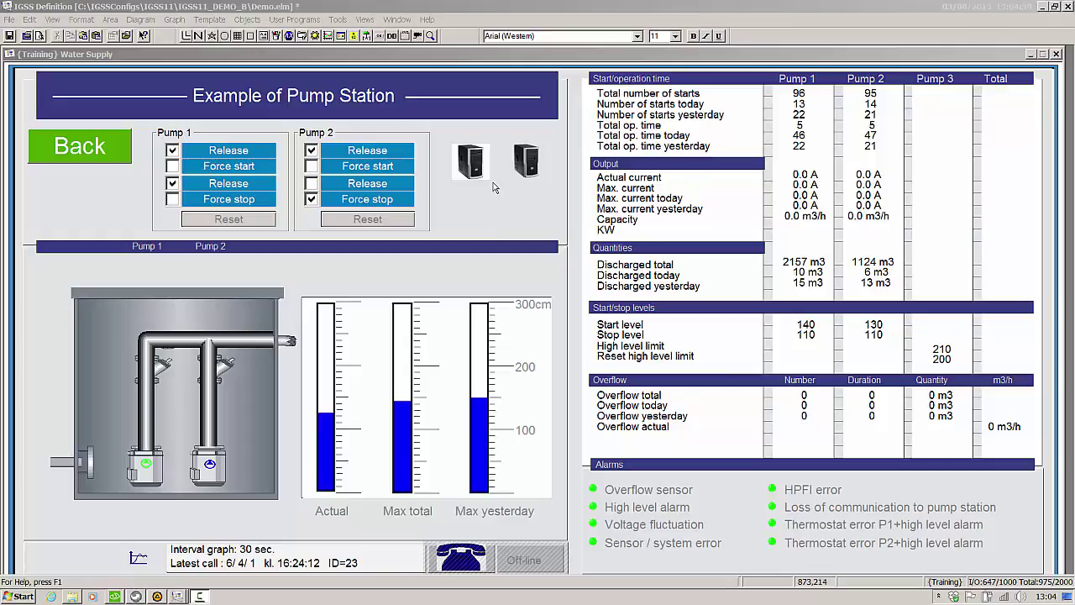
Resize and reposition the two computer images so they match in size
left_click(523, 173)
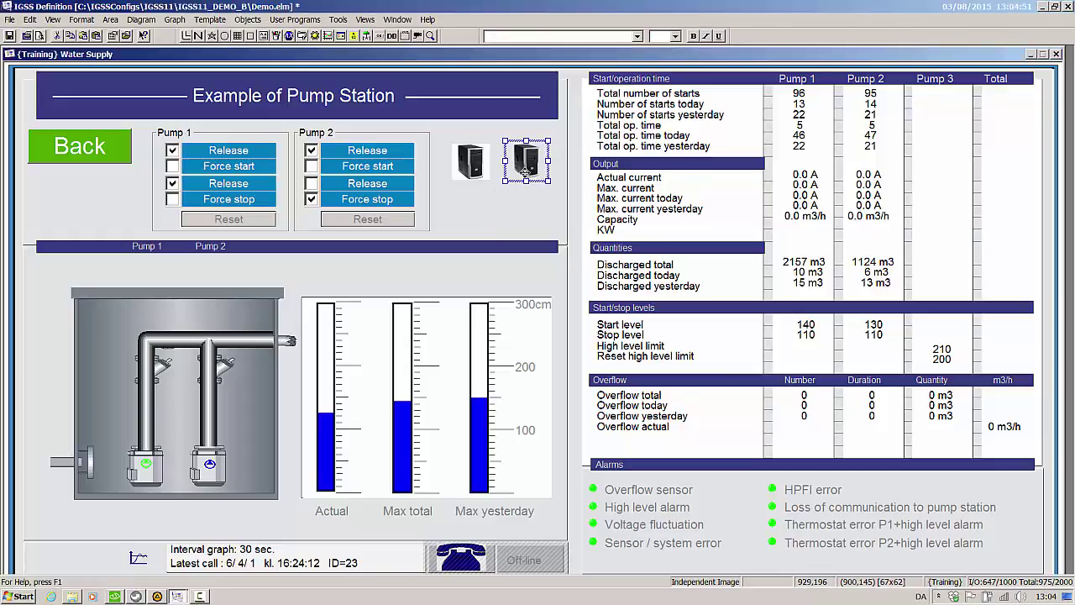
mouse_move(549, 180)
left_mouse_down()
mouse_move(559, 191)
mouse_move(548, 168)
left_mouse_up()
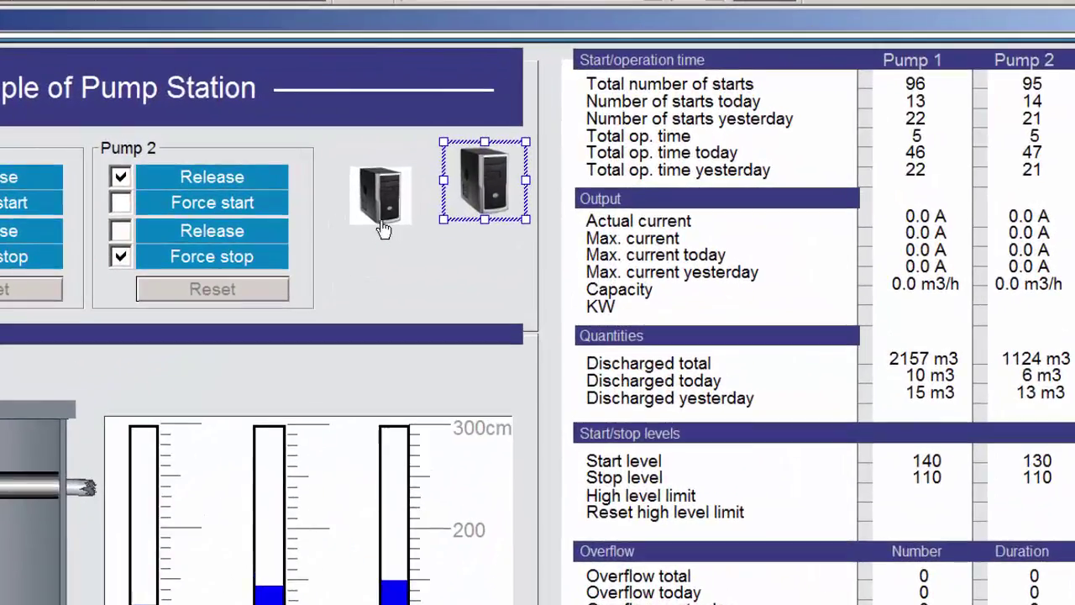
left_click(383, 229)
left_click_drag(383, 220, 420, 220)
left_click(434, 286)
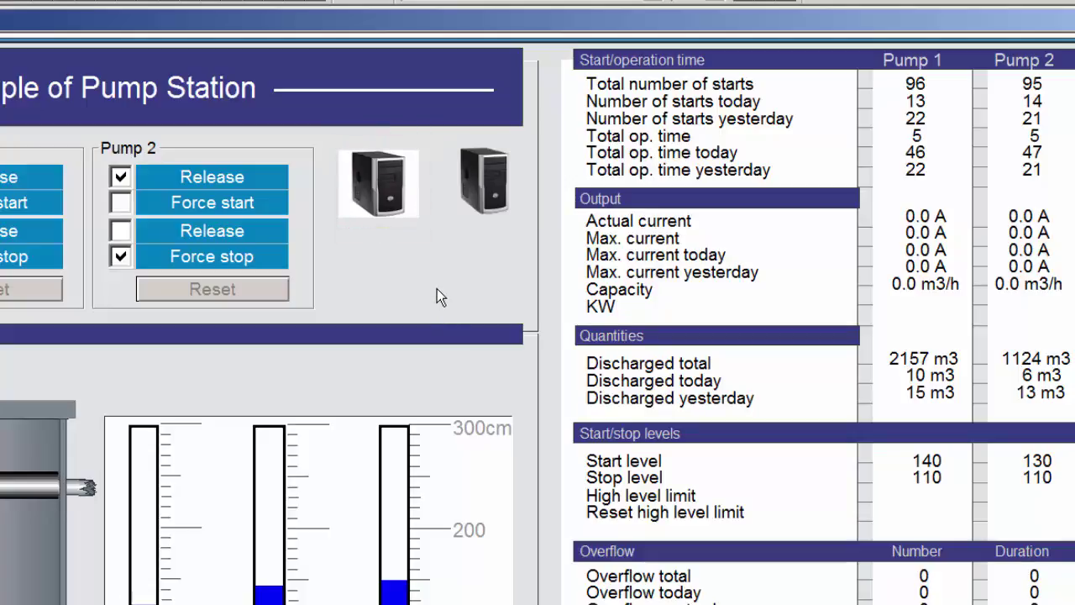
Inspect the left computer image's style, file and blending properties without changes
double_click(403, 212)
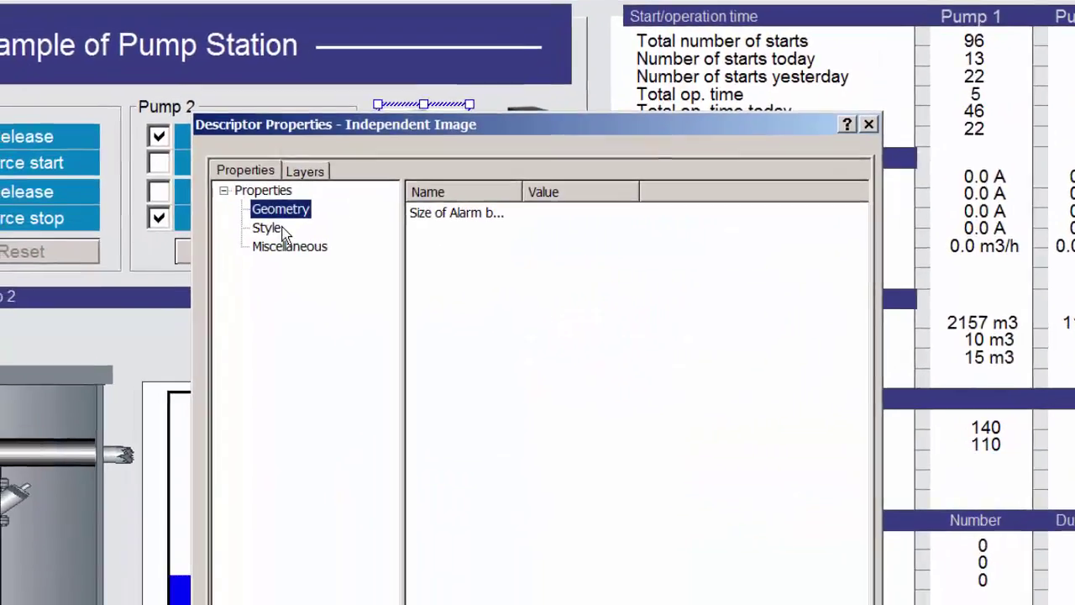
left_click(227, 266)
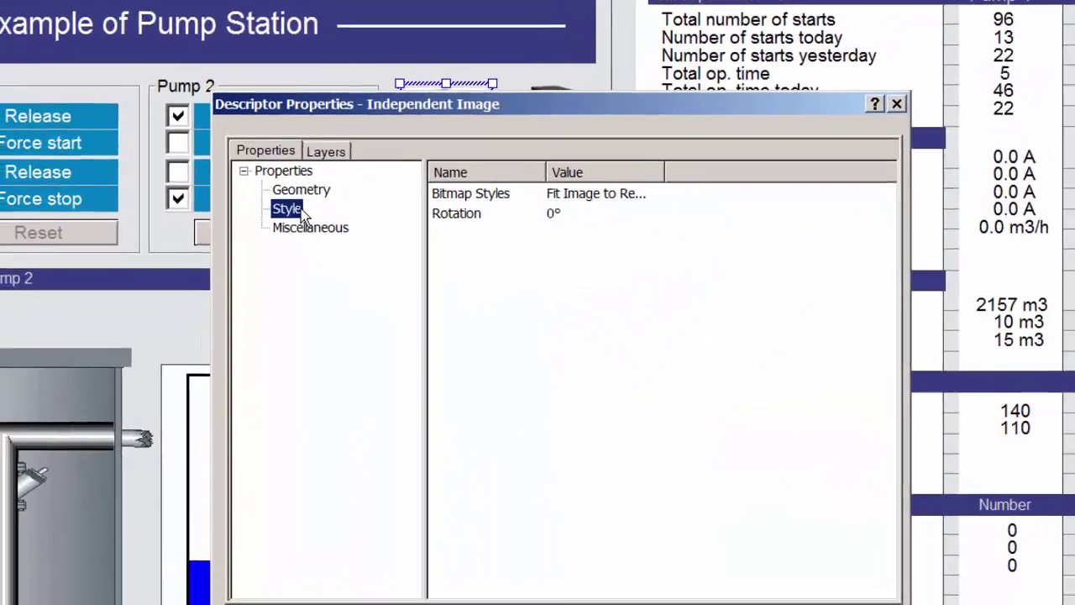
left_click(310, 227)
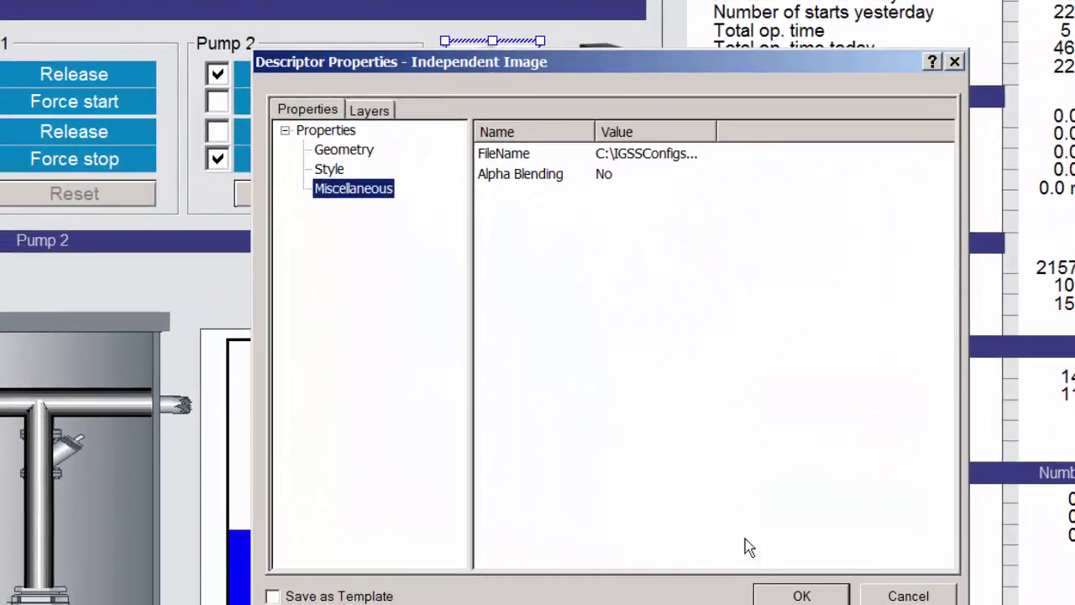
left_click(793, 596)
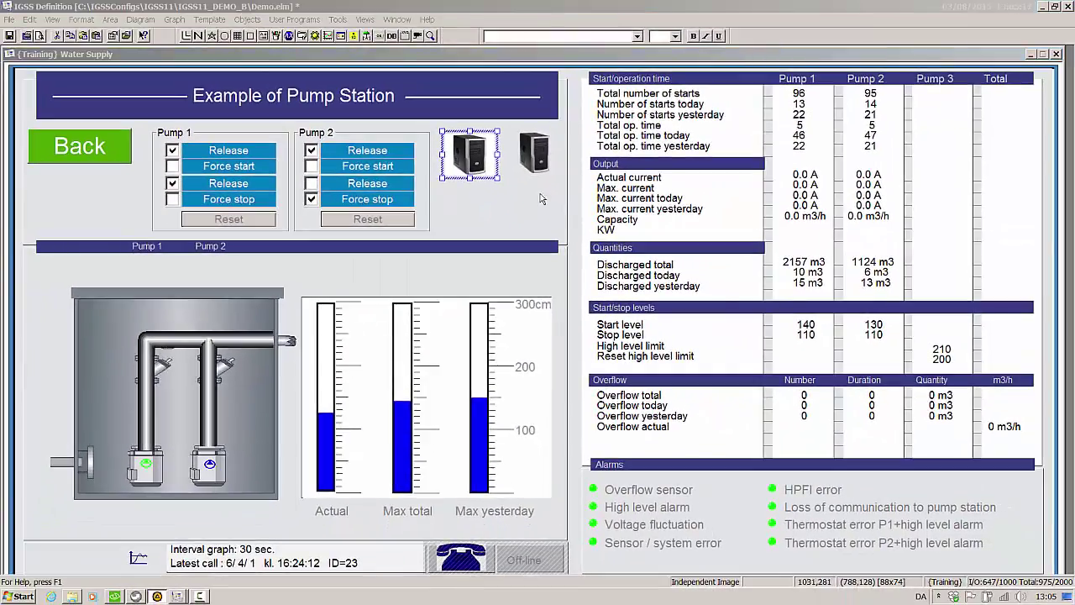
Turn Alpha Blending off and back on for the right computer image
double_click(525, 165)
left_click(382, 212)
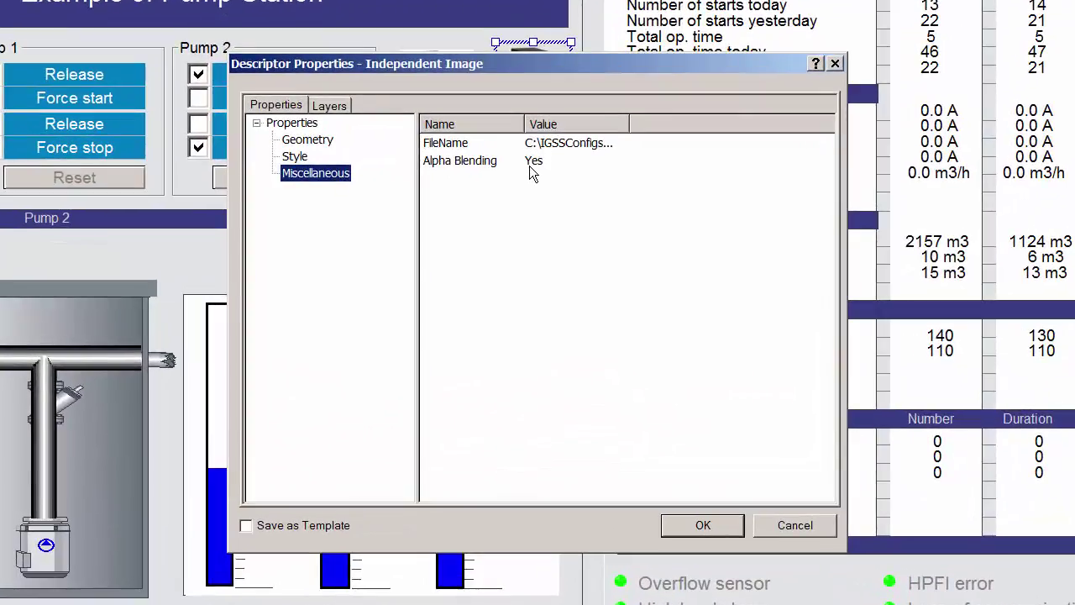
double_click(534, 170)
left_click(690, 509)
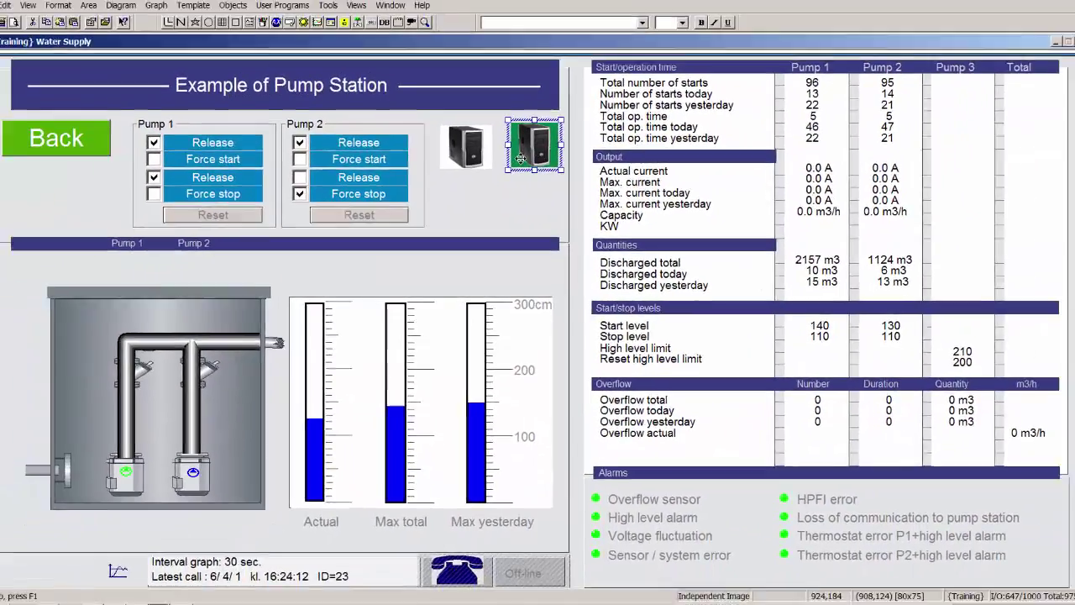
double_click(517, 123)
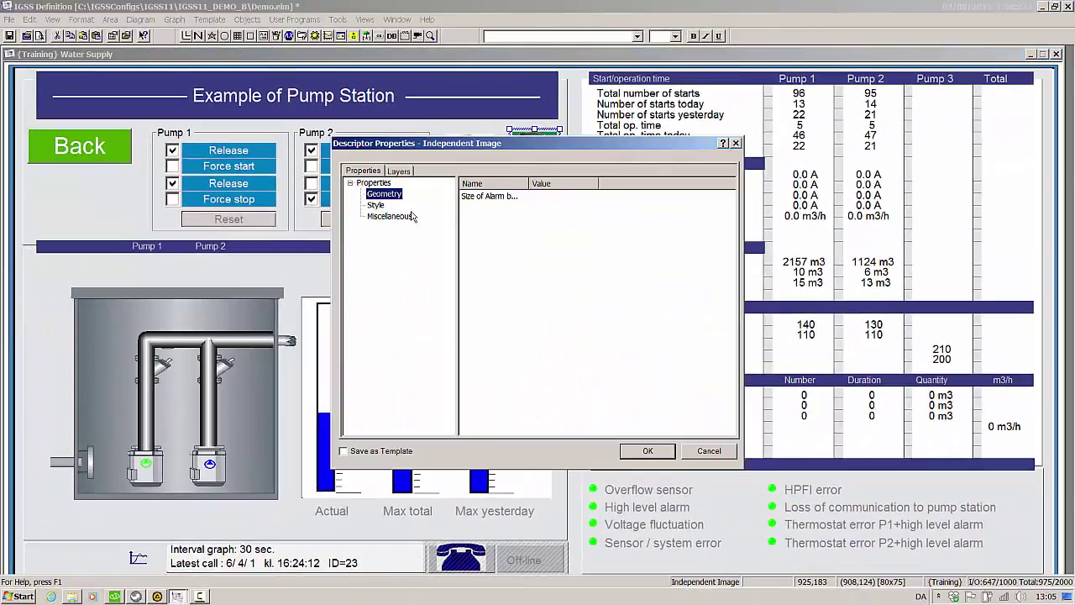
left_click(389, 216)
double_click(531, 207)
left_click(648, 451)
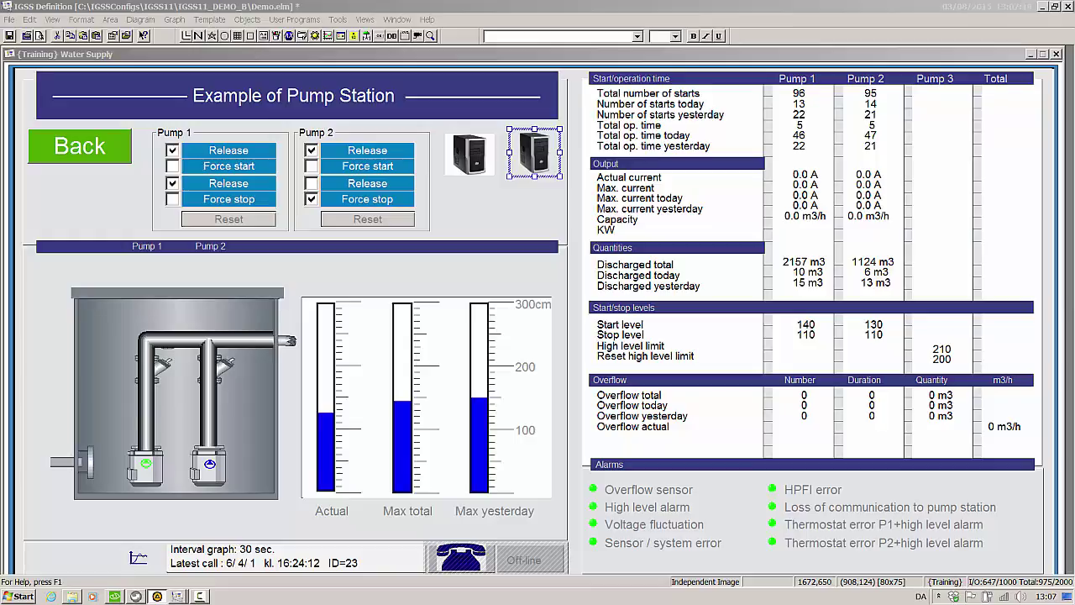
Draw a new button below the computer images and give it the computer_Transparent.png image
left_click(380, 42)
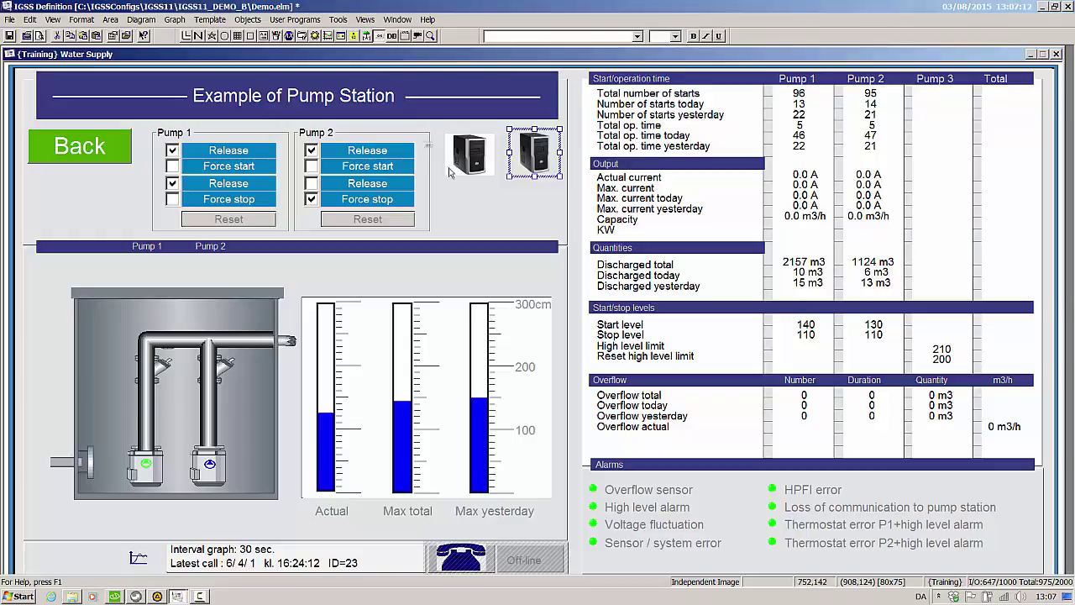
left_click_drag(481, 199, 552, 272)
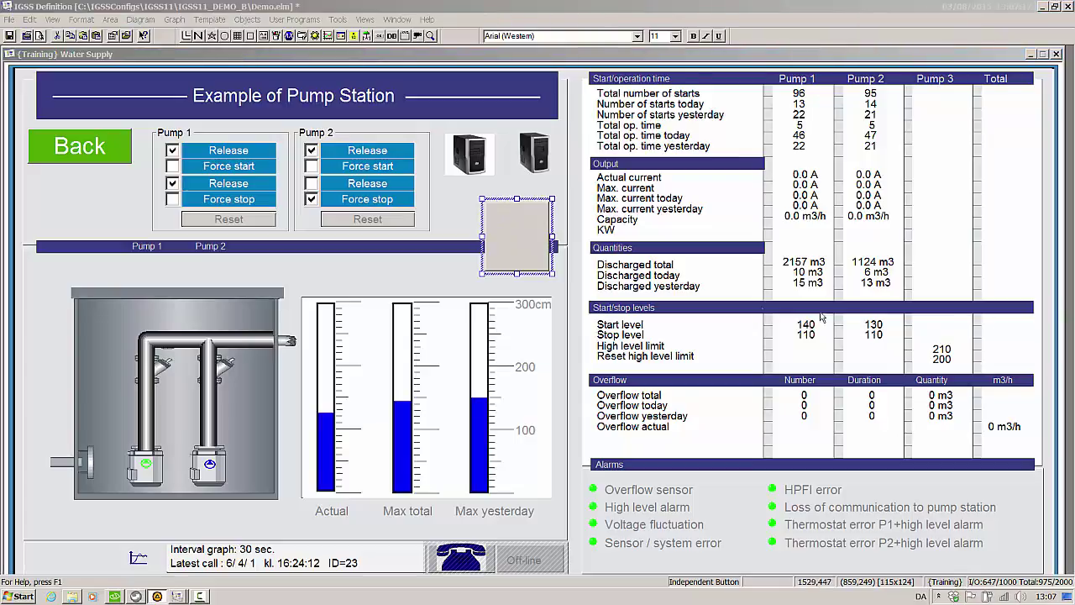
double_click(546, 220)
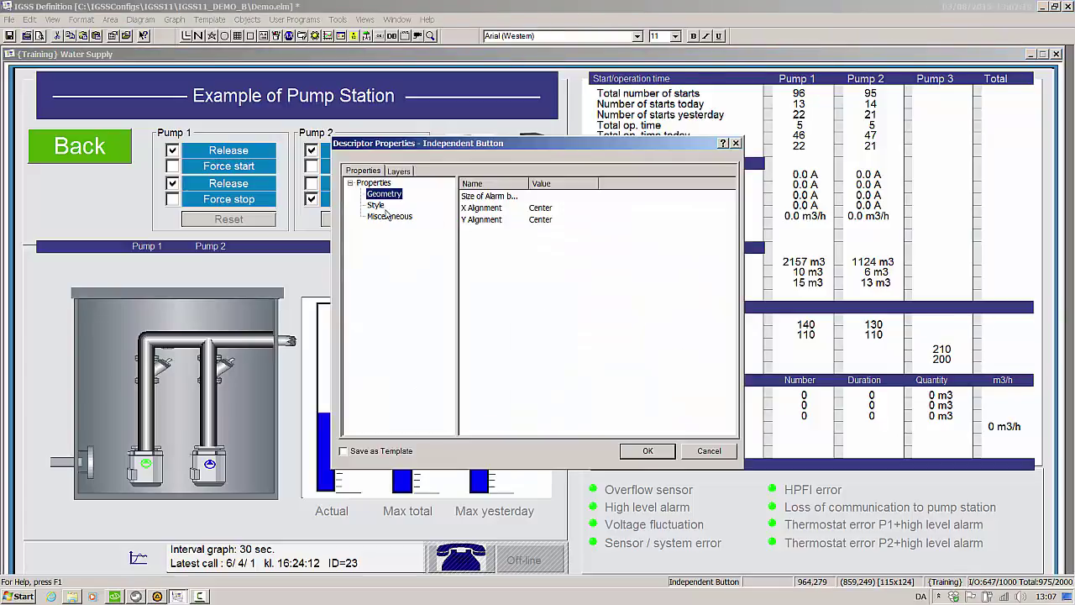
left_click(375, 206)
left_click(554, 231)
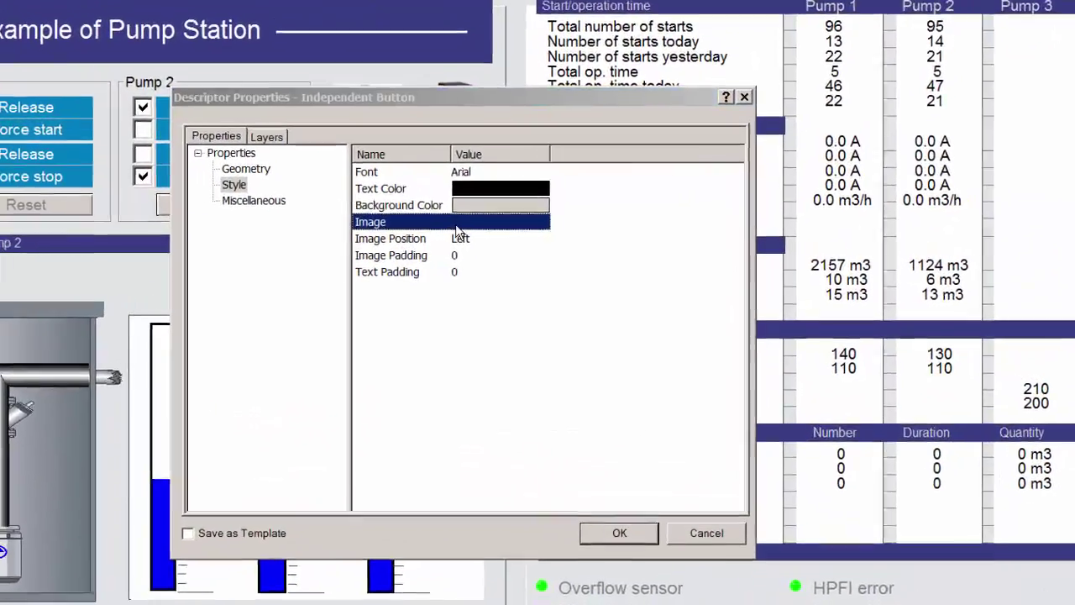
left_click(593, 231)
double_click(371, 302)
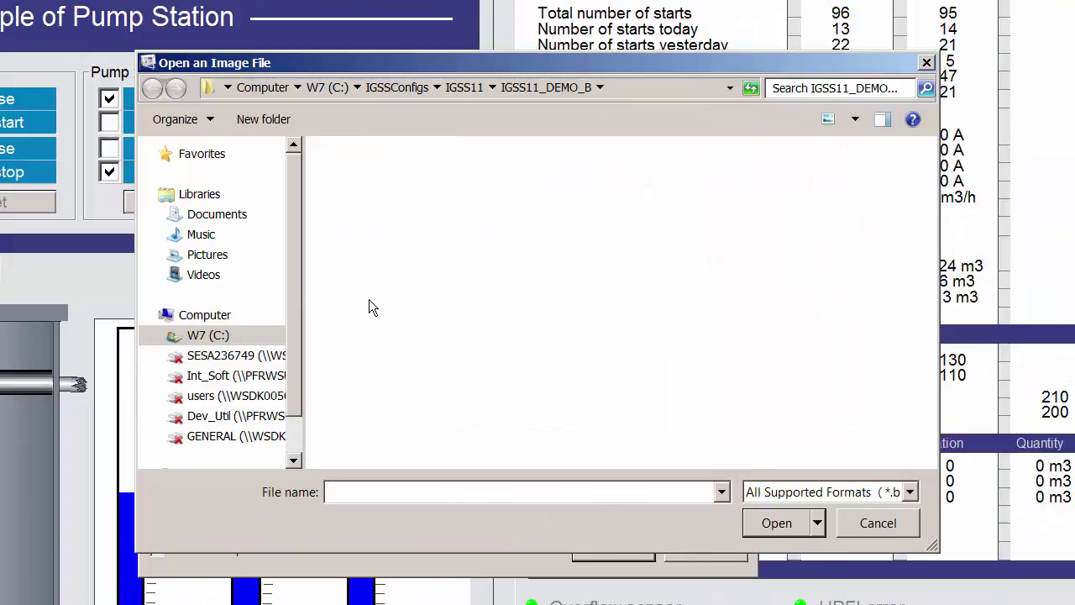
scroll(584, 398, "down", 5)
scroll(605, 395, "down", 2)
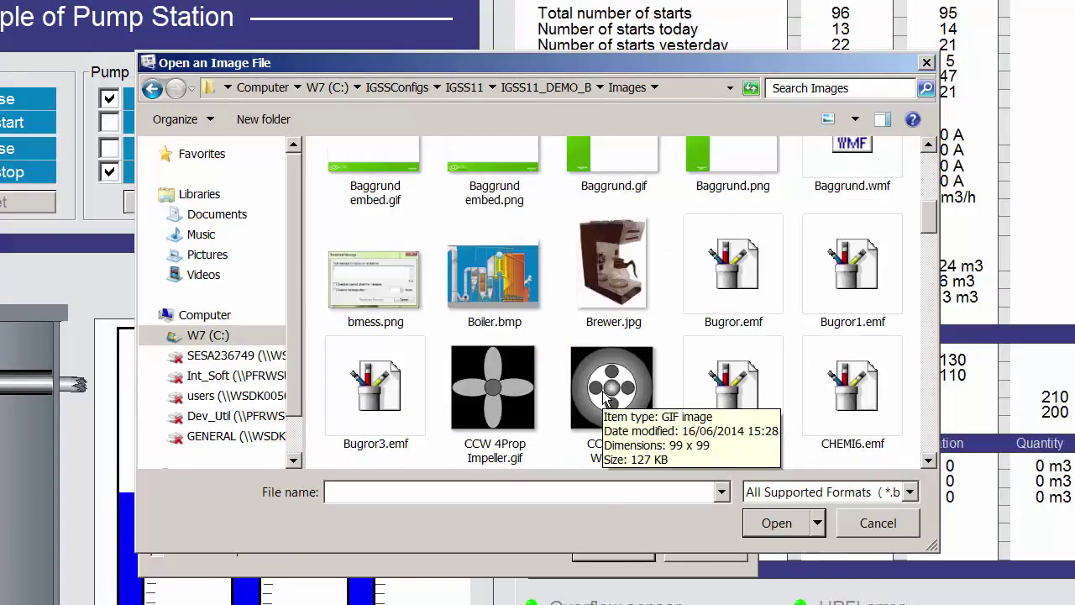
scroll(638, 392, "down", 2)
left_click(638, 392)
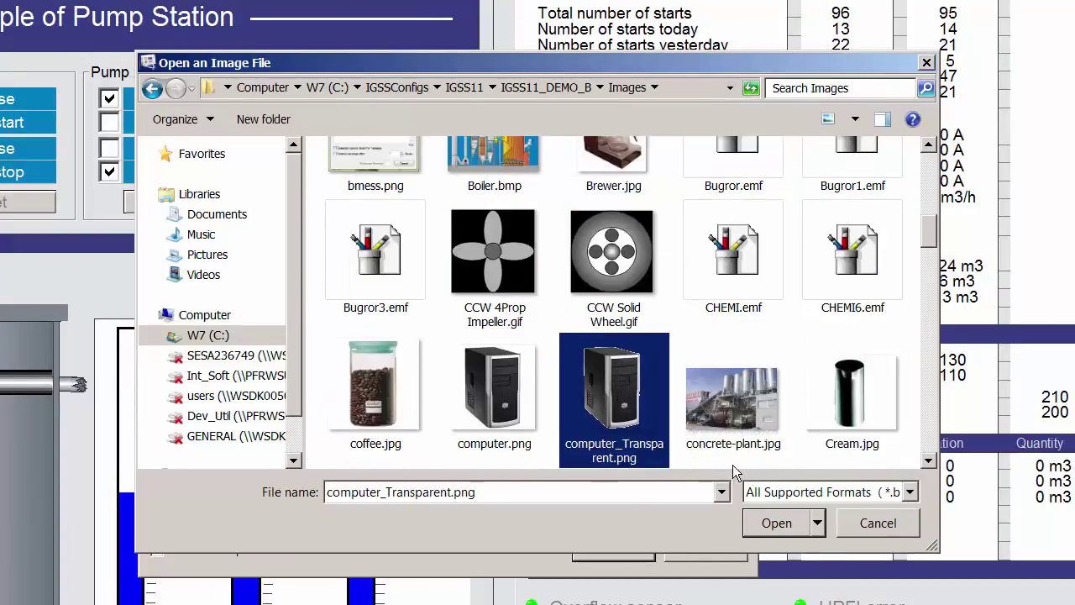
left_click(771, 521)
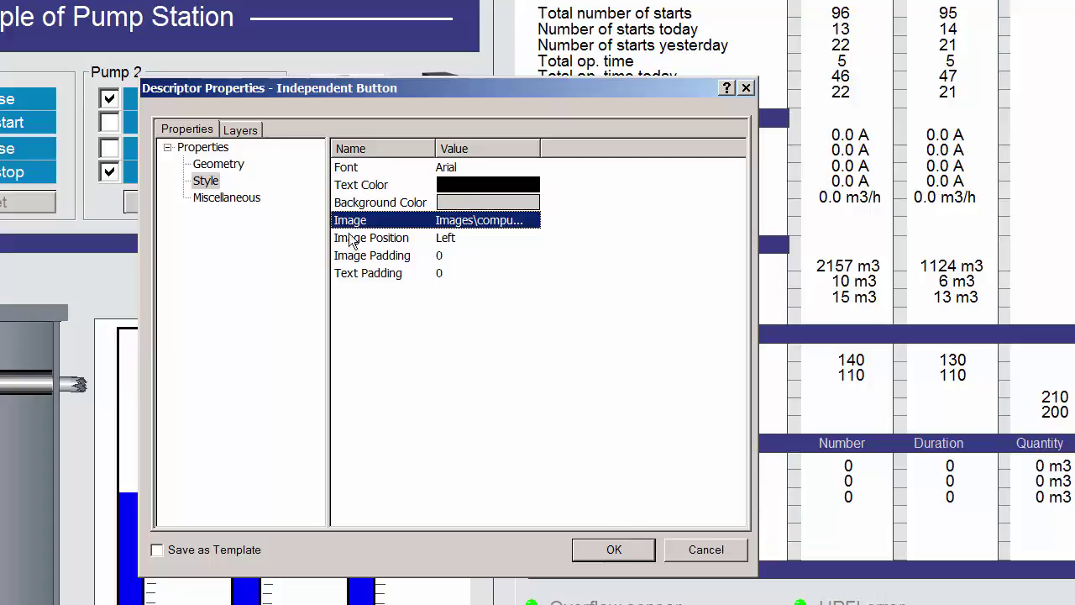
Set the button's Image Position to Top, then change it to Left
left_click(451, 239)
left_click(452, 240)
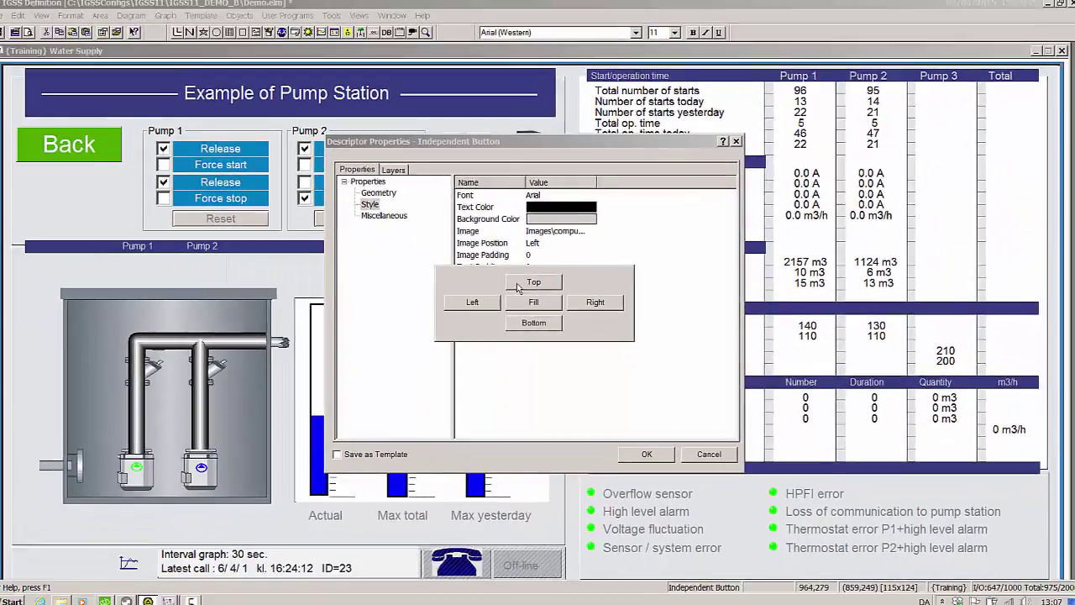
left_click(447, 295)
left_click(647, 451)
double_click(541, 260)
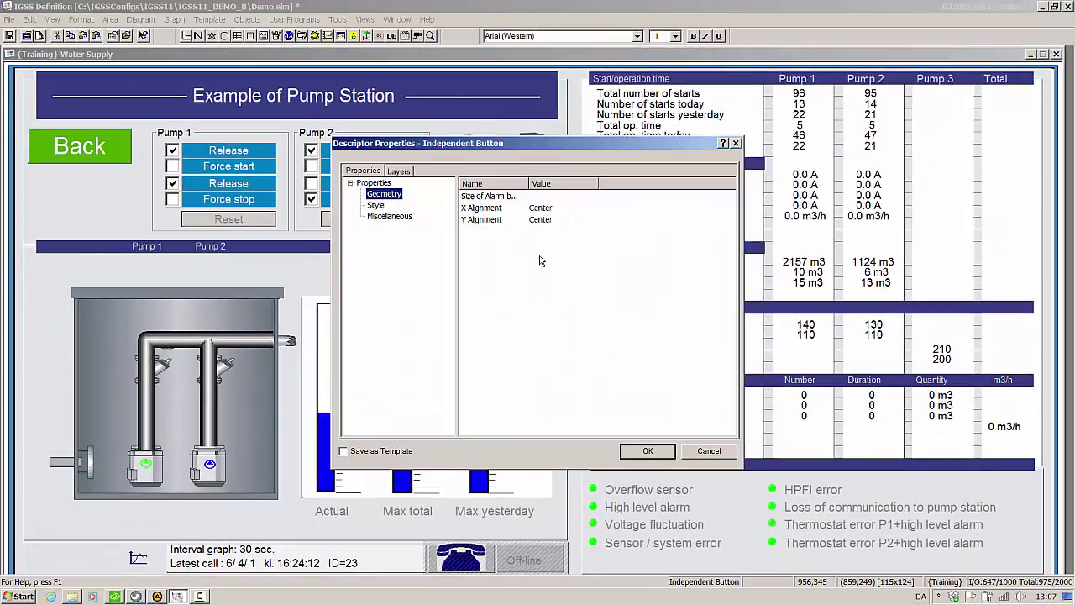
left_click(376, 205)
left_click(535, 244)
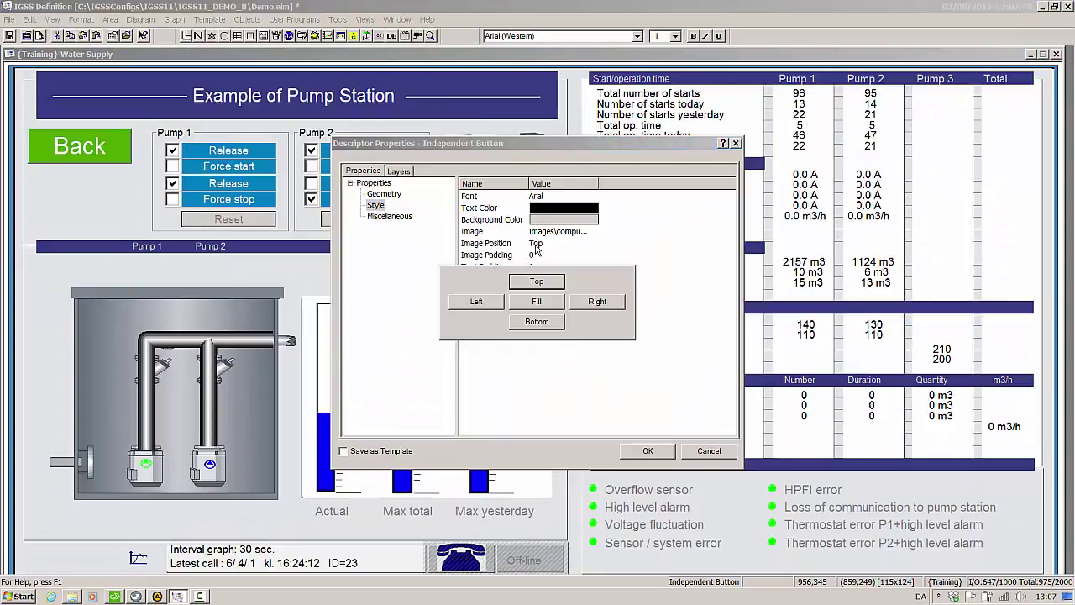
left_click(477, 300)
left_click(647, 450)
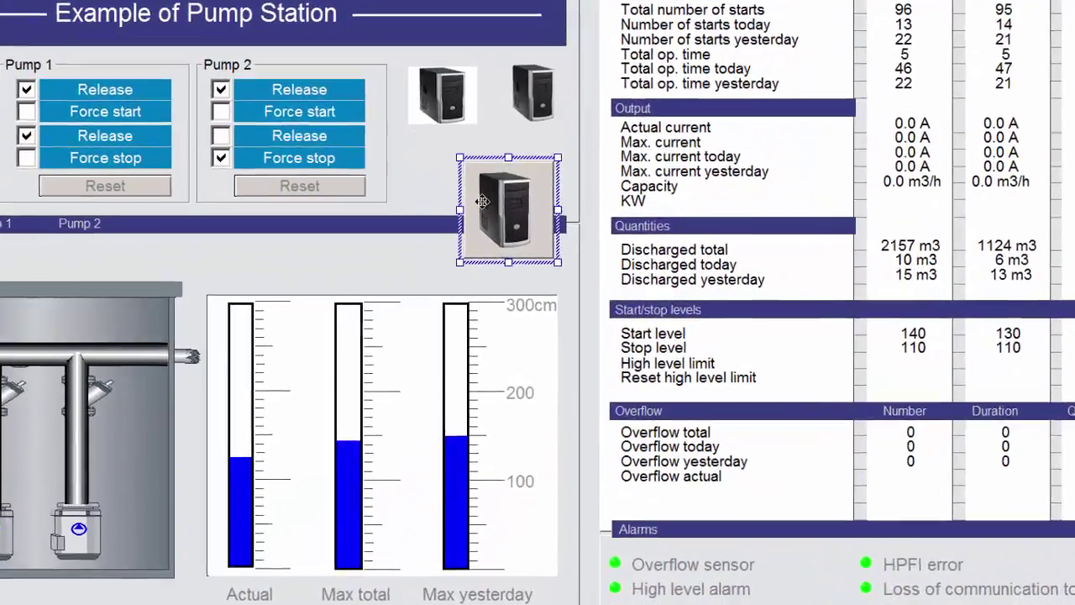
Set the button's Image Padding to 100
double_click(489, 219)
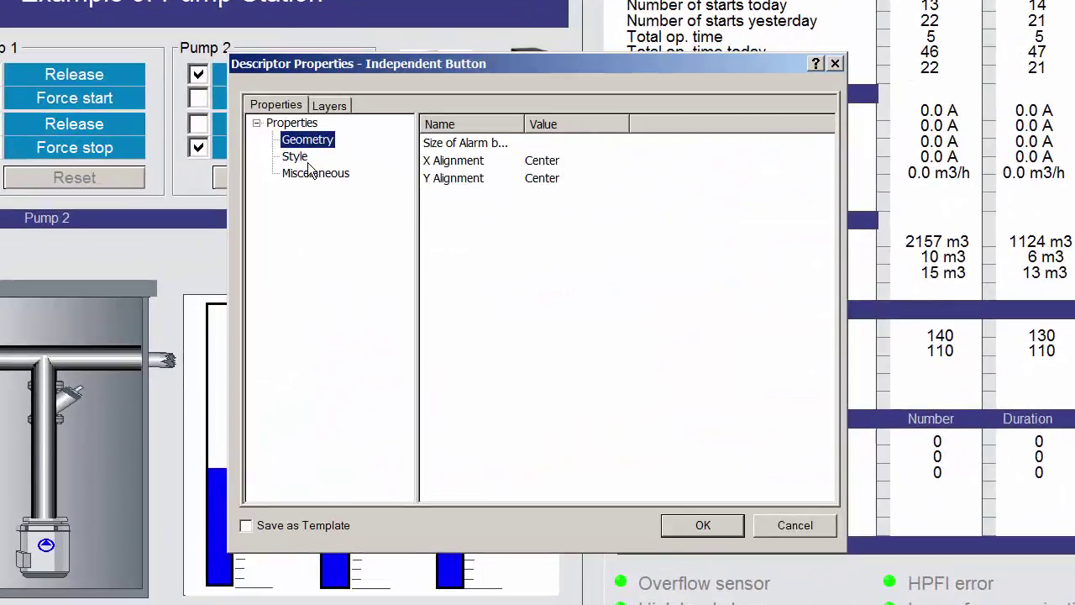
left_click(358, 192)
left_click(533, 233)
type("500")
key("BackSpace")
key("BackSpace")
key("BackSpace")
type("100")
left_click(516, 334)
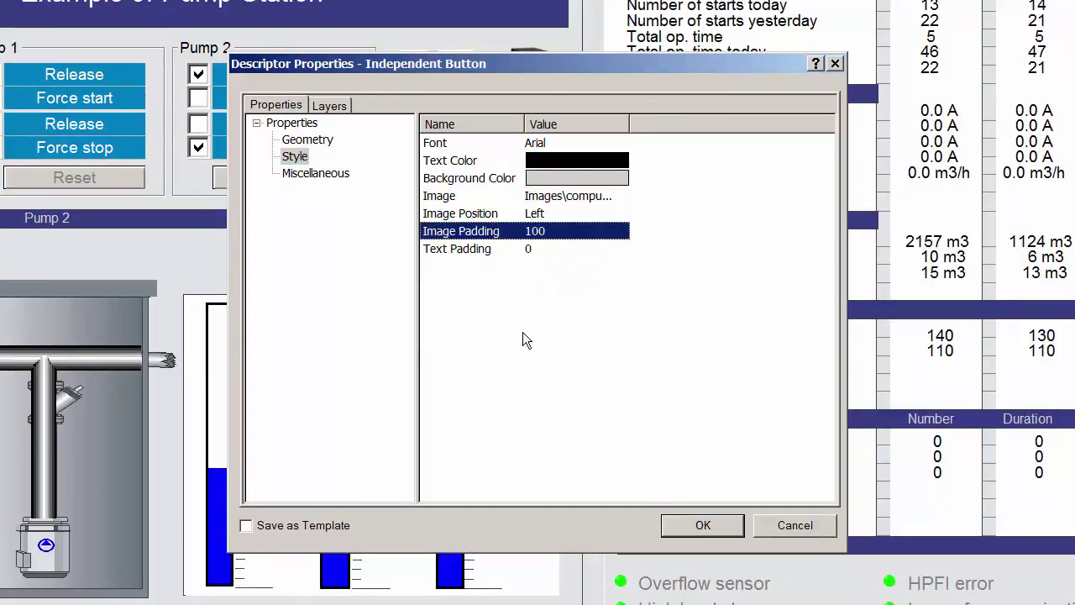
left_click(702, 525)
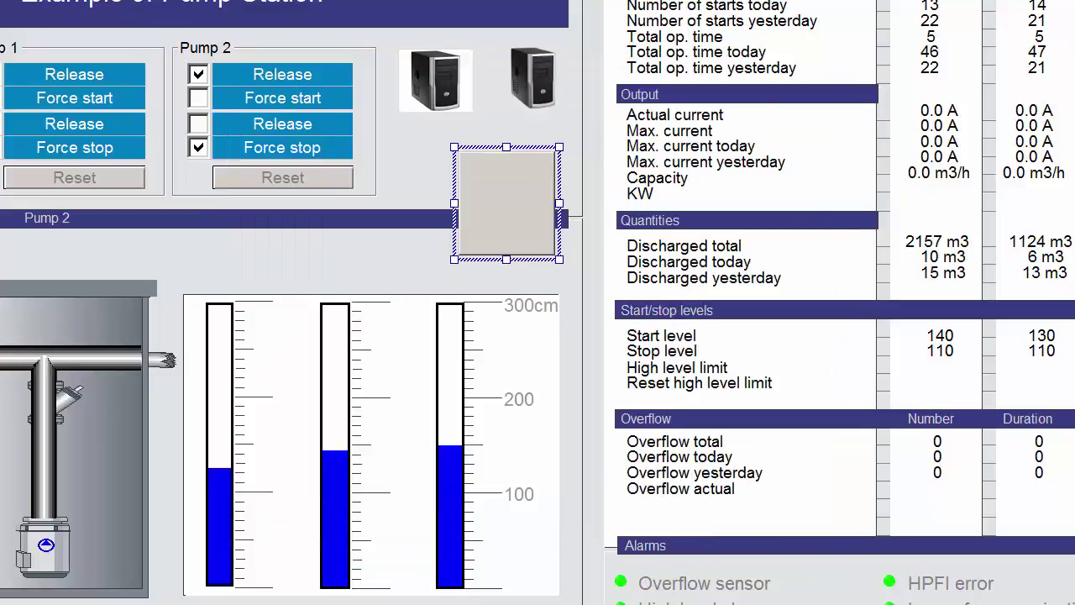
Change the button's Image Padding from 100 to 0
double_click(493, 202)
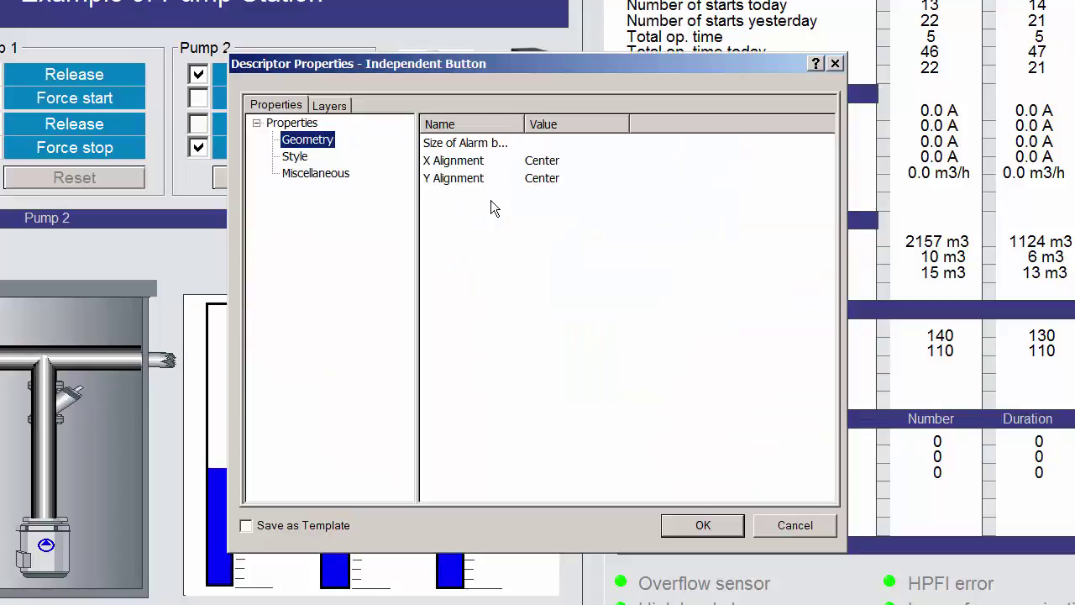
left_click(295, 158)
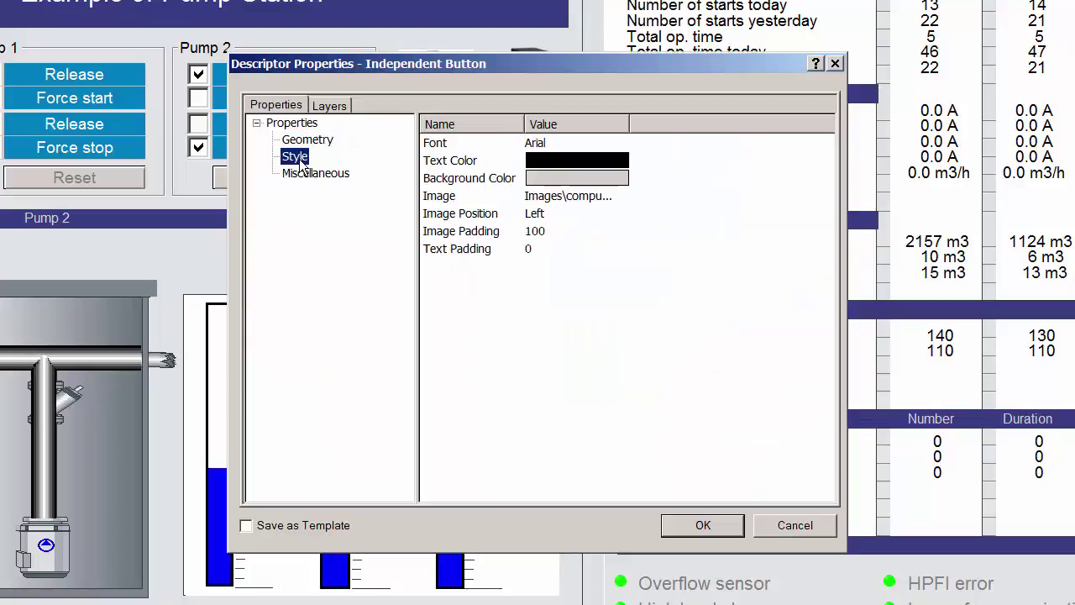
left_click(544, 234)
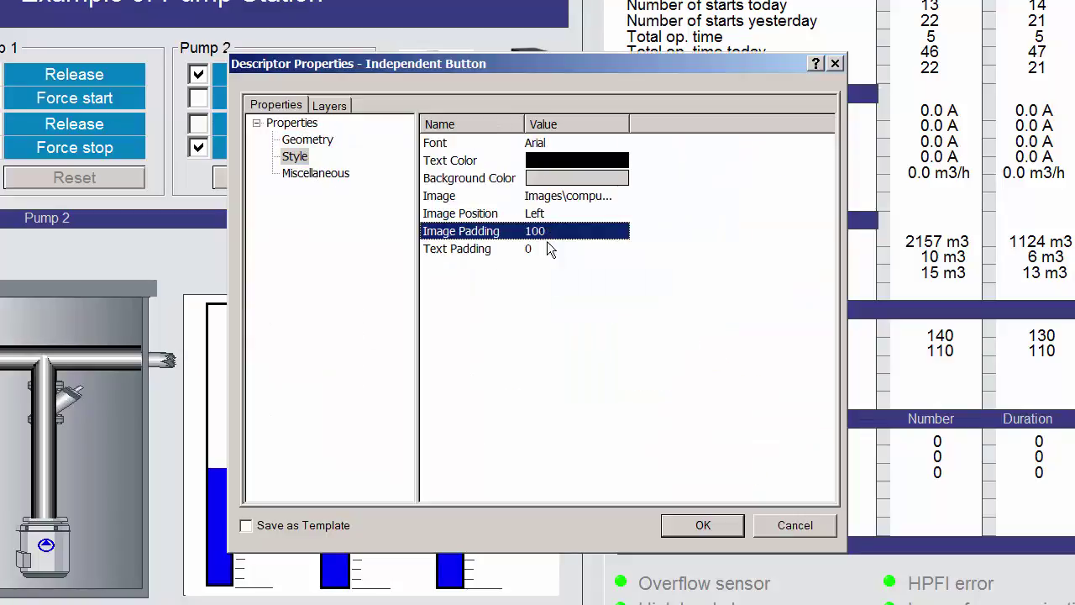
double_click(537, 234)
left_click_drag(523, 300, 435, 301)
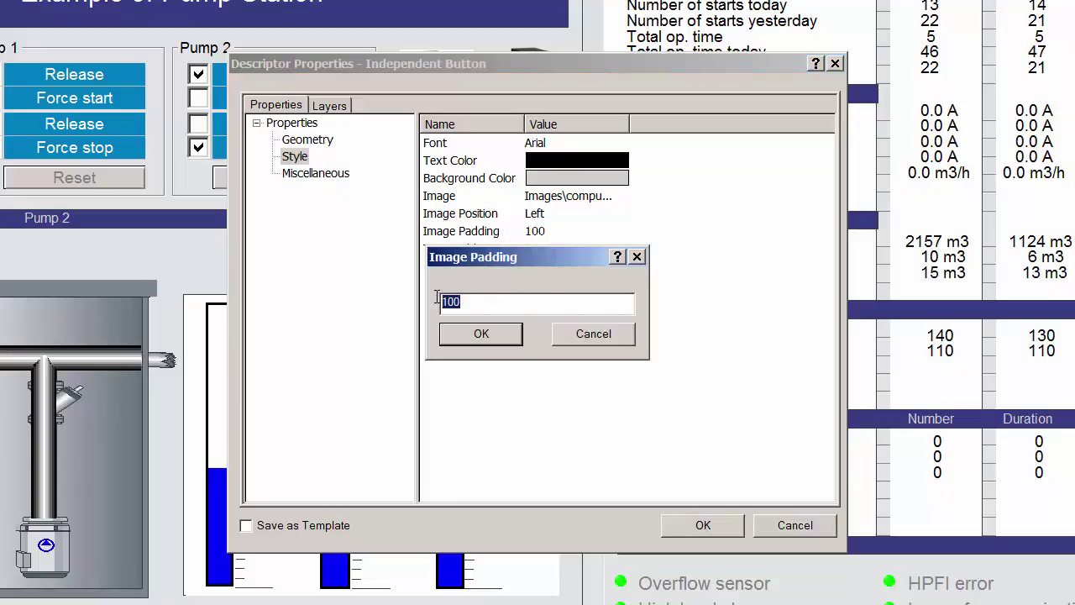
type("0")
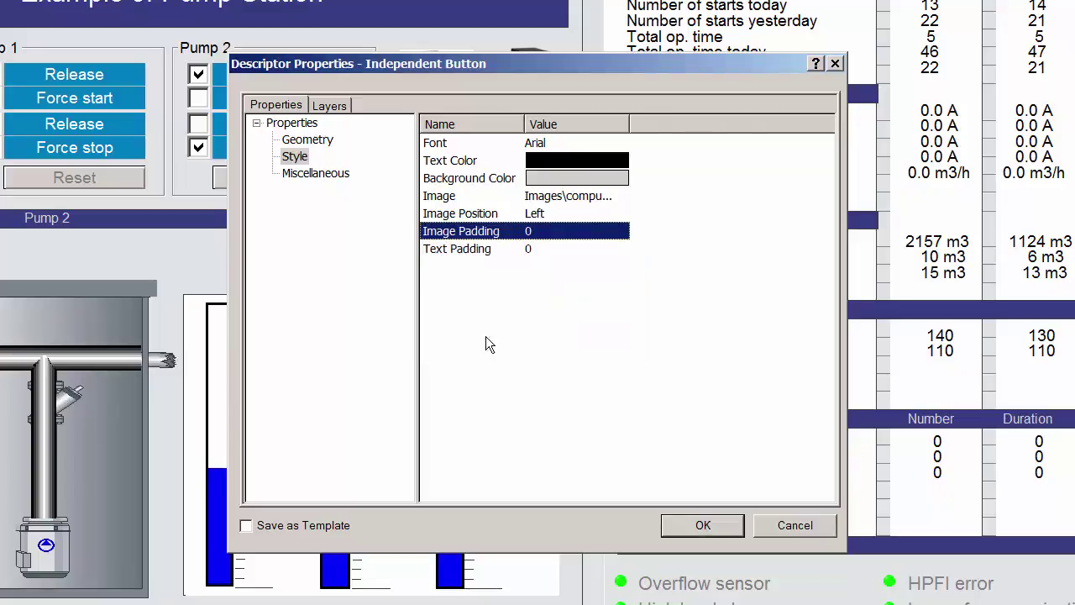
left_click(688, 531)
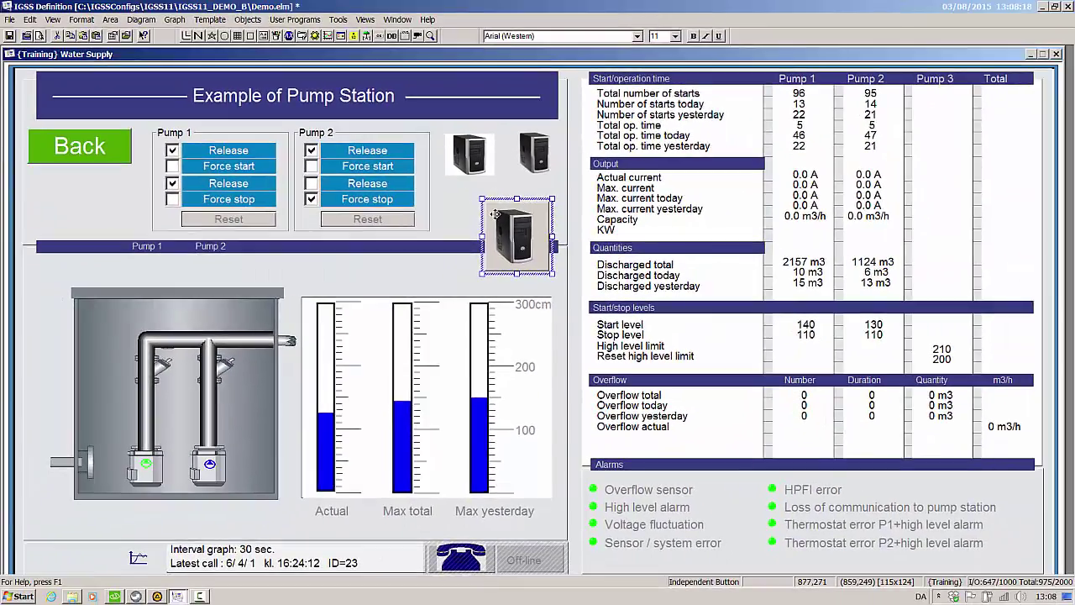
Set the button's Text to be Displayed property to 'BUTTON TEXT'
right_click(497, 215)
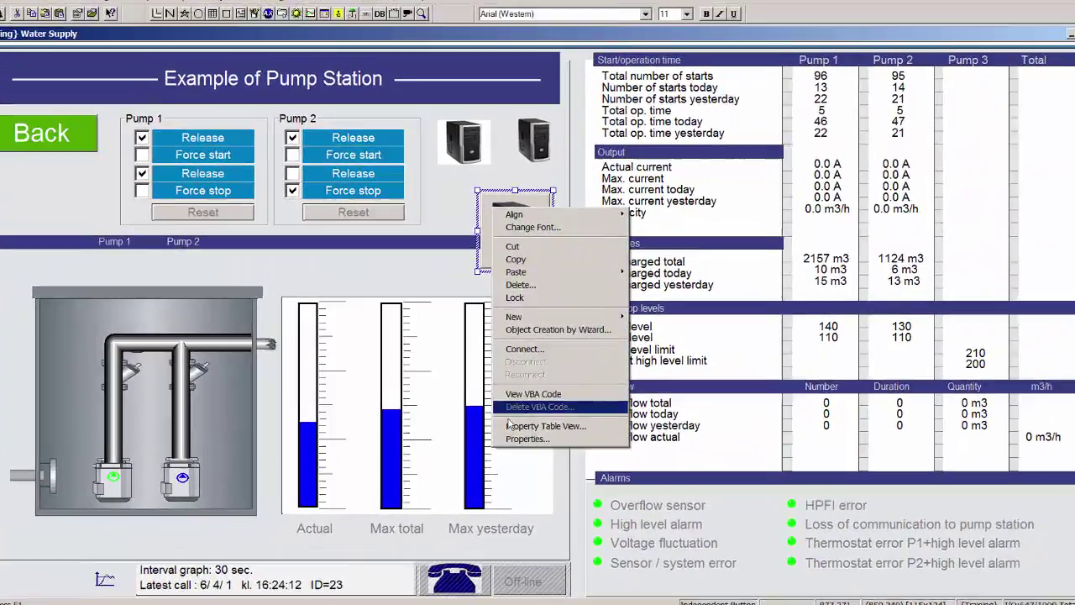
left_click(520, 428)
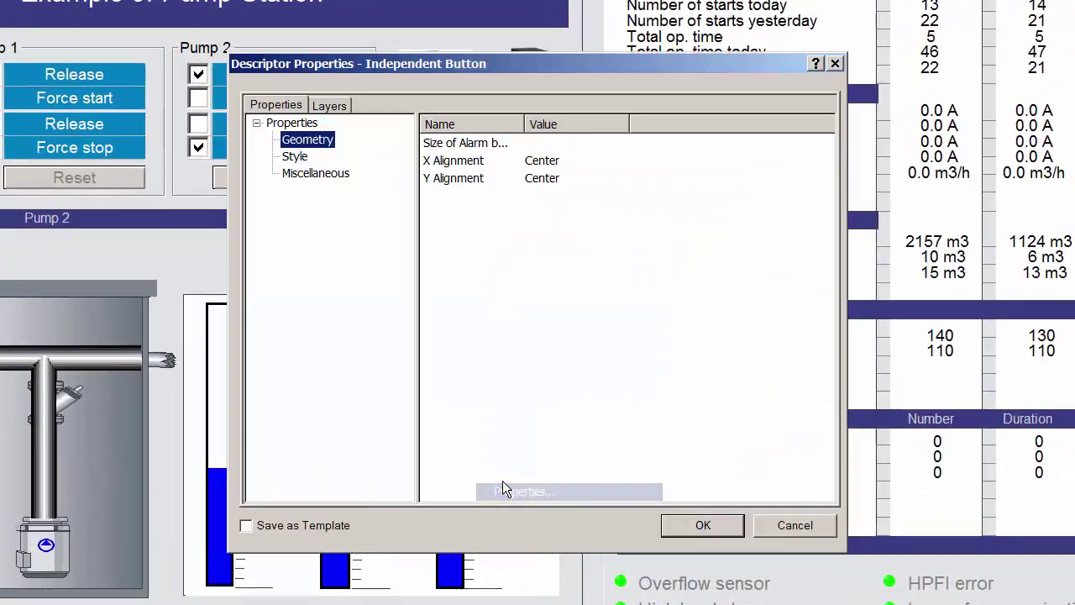
left_click(295, 159)
left_click(301, 177)
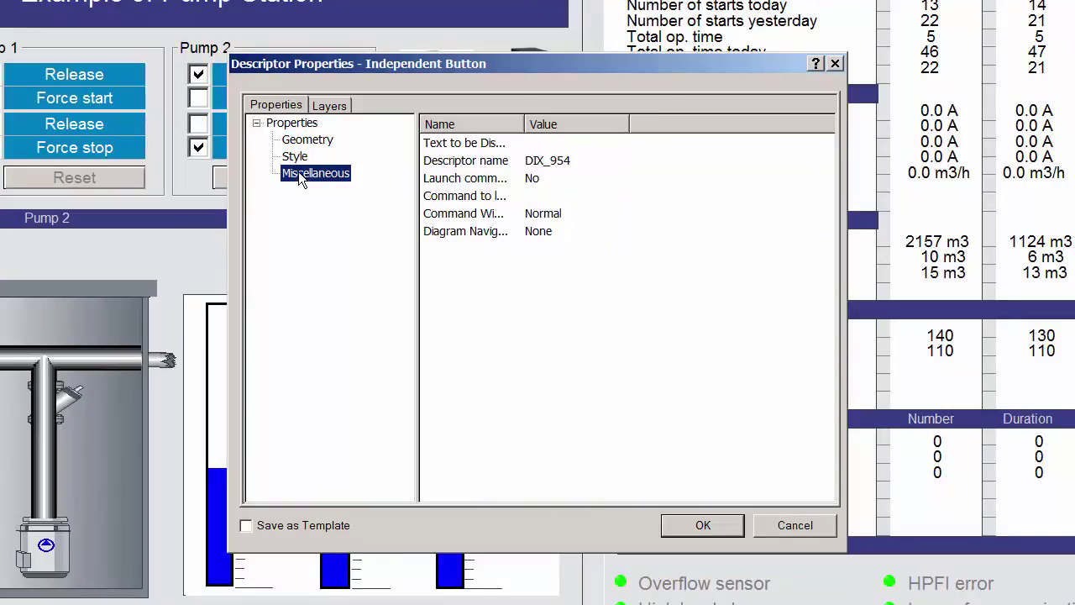
double_click(565, 145)
type("BU")
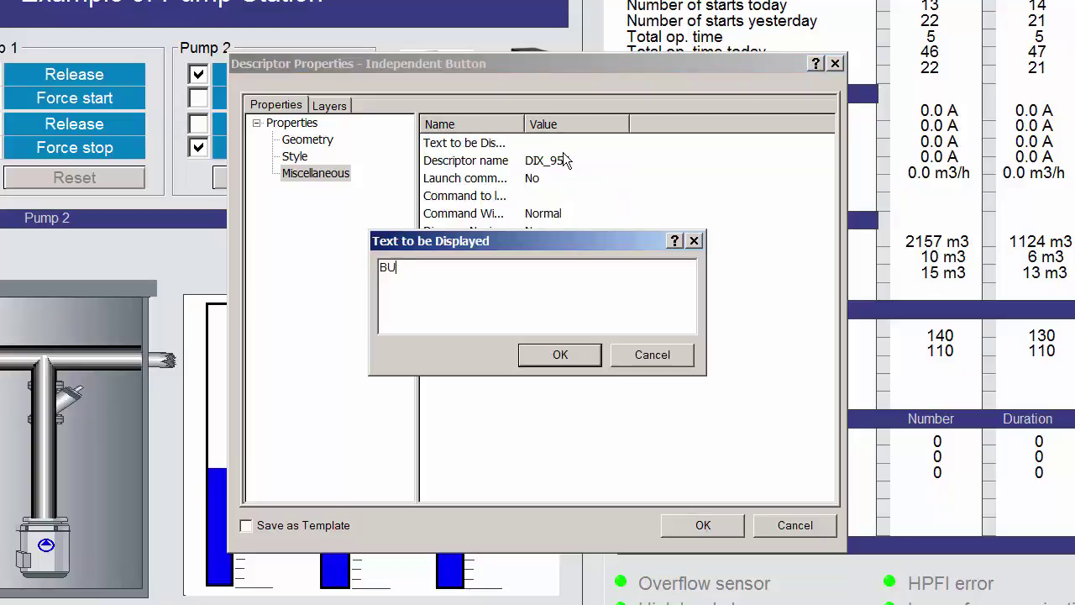
type("TTON TEXT")
left_click(571, 361)
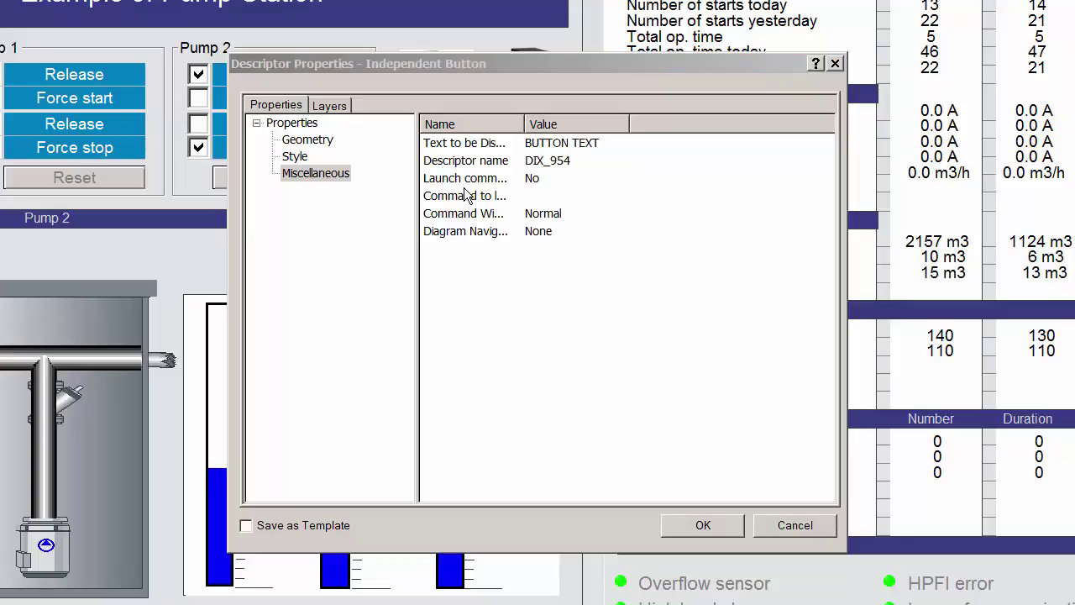
left_click(307, 143)
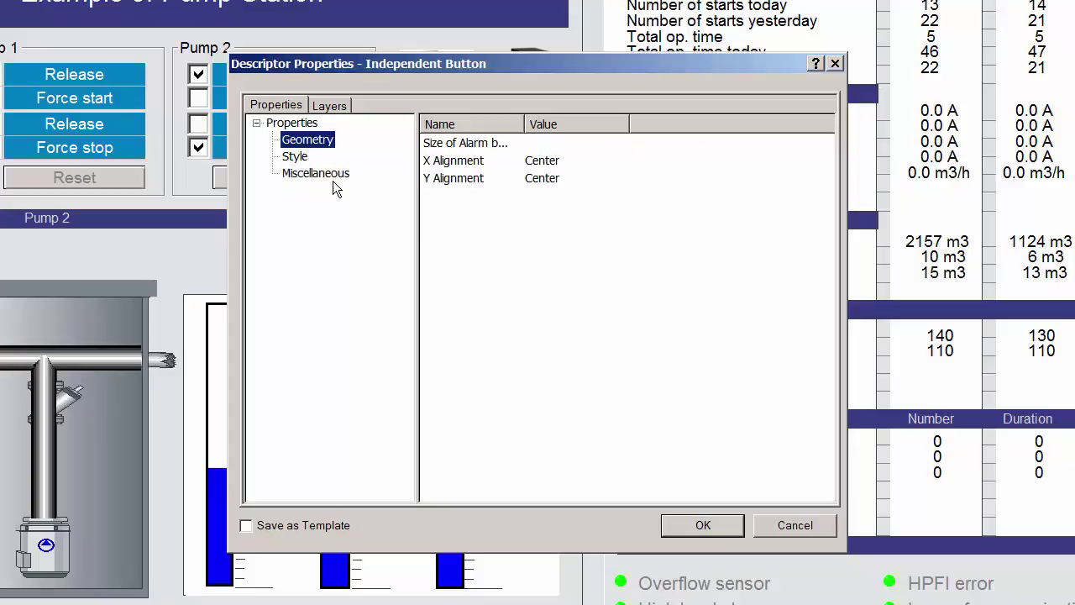
left_click(722, 527)
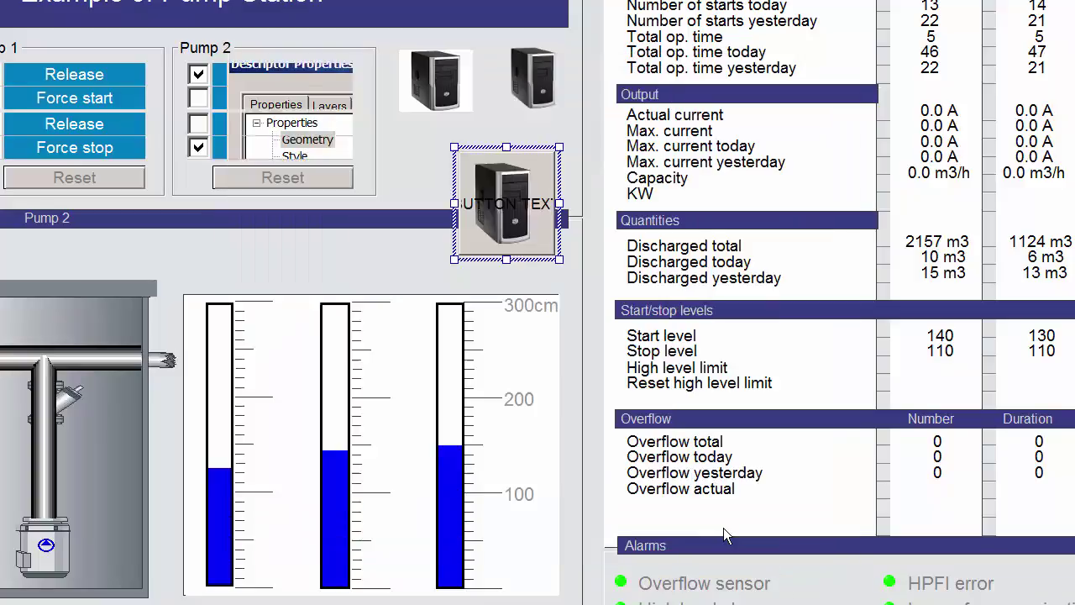
Align the button caption centred horizontally and at the bottom vertically
double_click(532, 235)
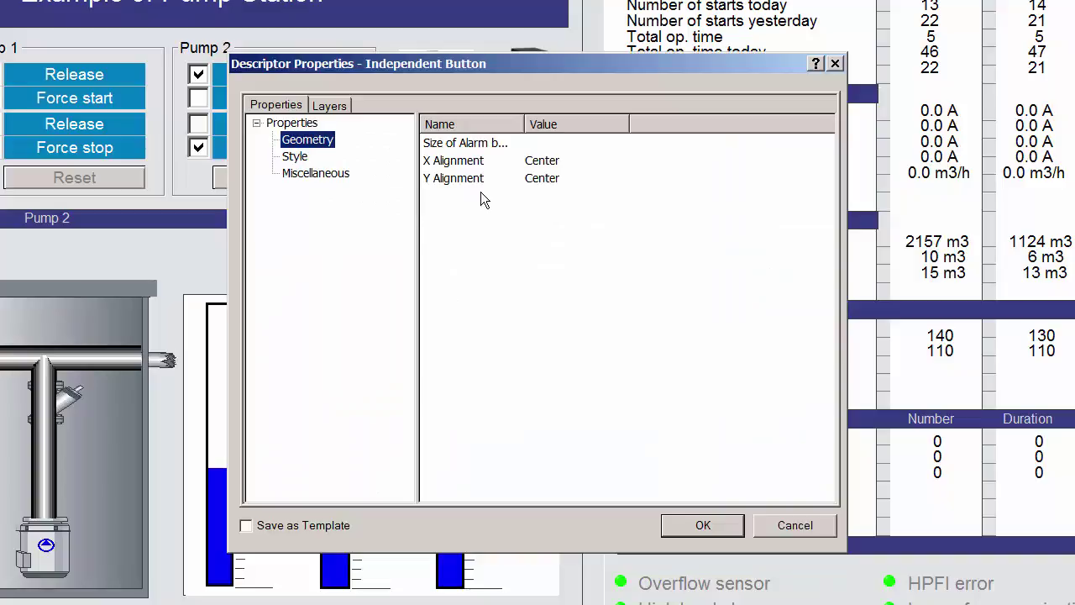
left_click(547, 168)
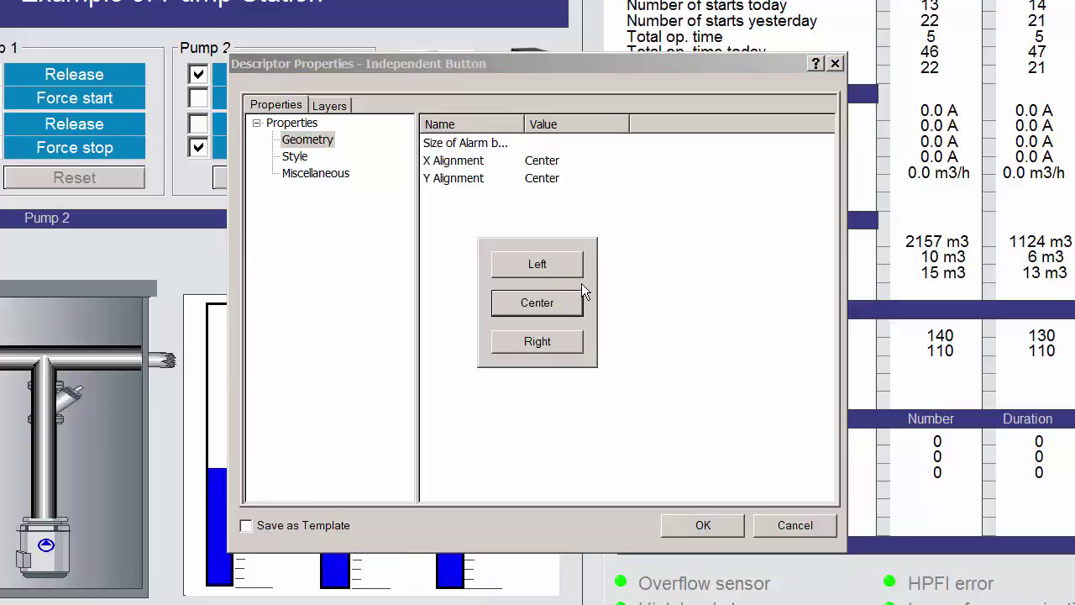
left_click(542, 304)
left_click(543, 181)
left_click(546, 180)
left_click(555, 344)
left_click(698, 526)
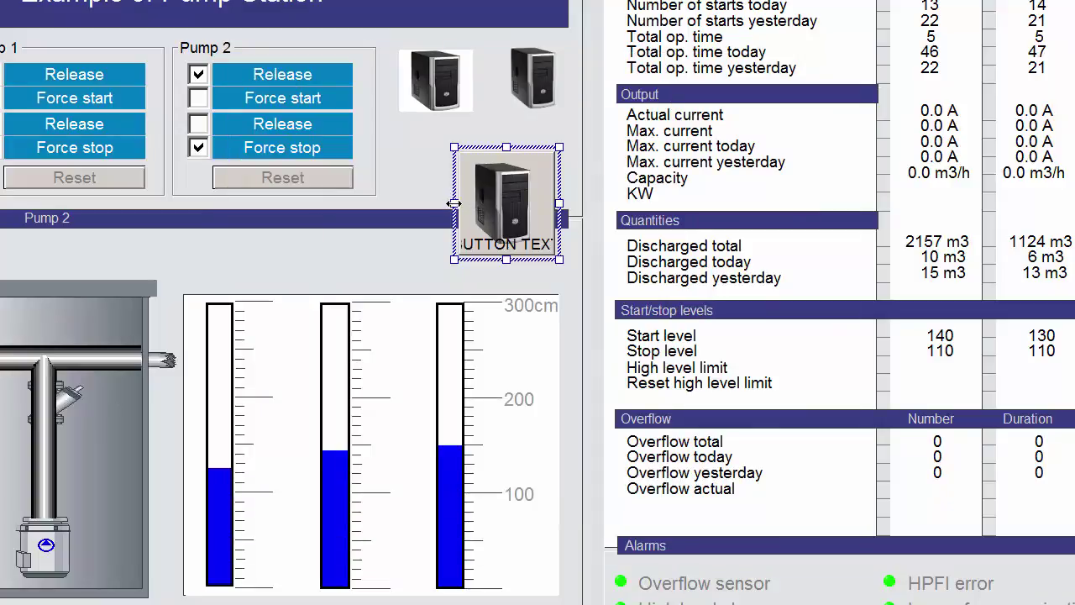
Widen the button, set its Image Padding to 50, and stretch it taller
left_click_drag(455, 205, 413, 205)
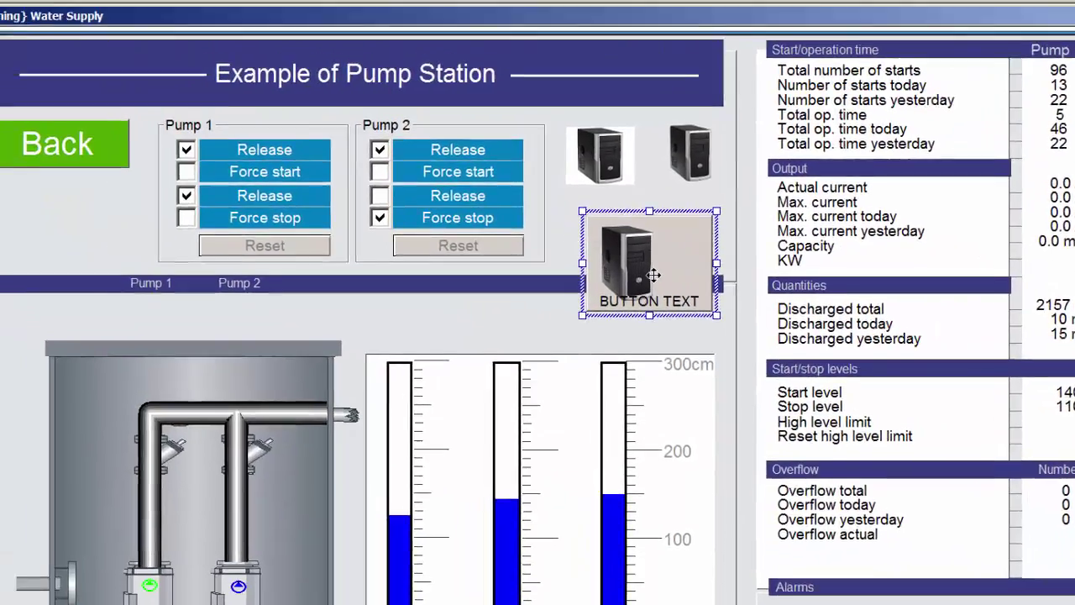
double_click(554, 227)
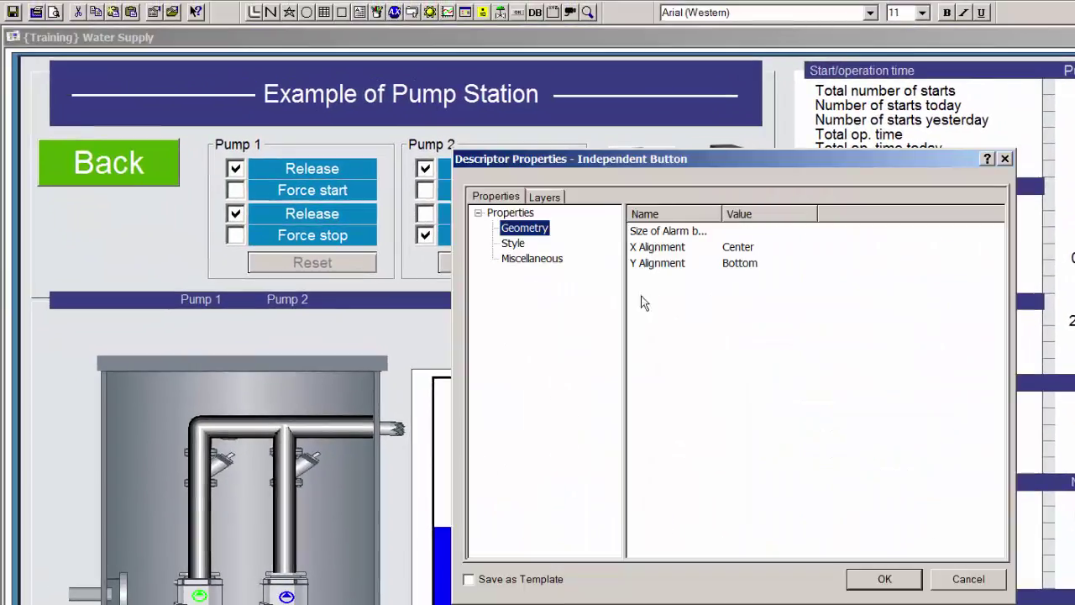
left_click(512, 244)
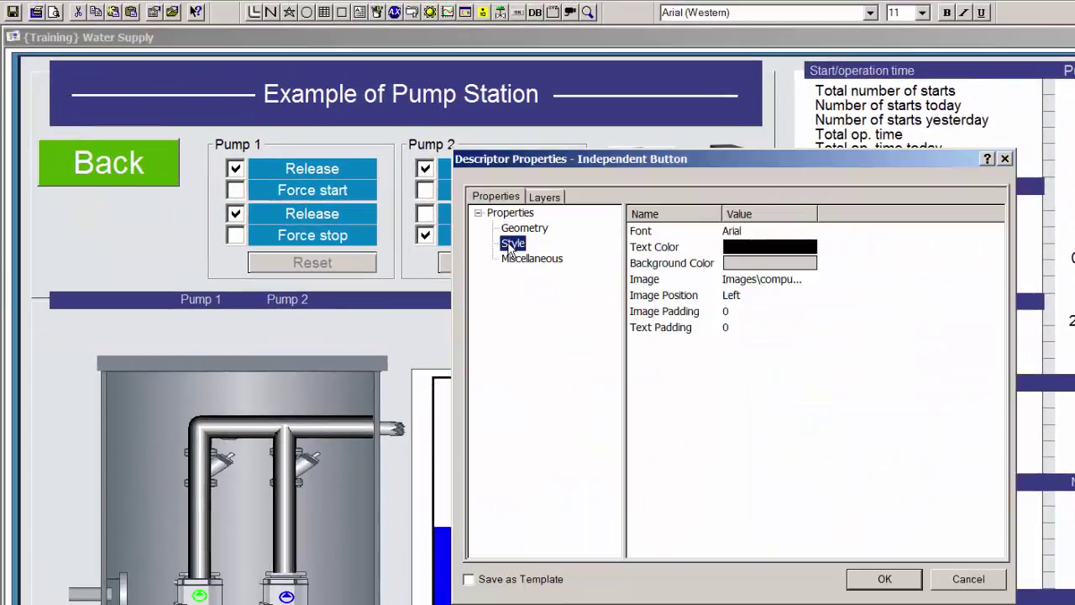
double_click(718, 313)
left_click_drag(699, 374, 602, 372)
type("50")
left_click(709, 409)
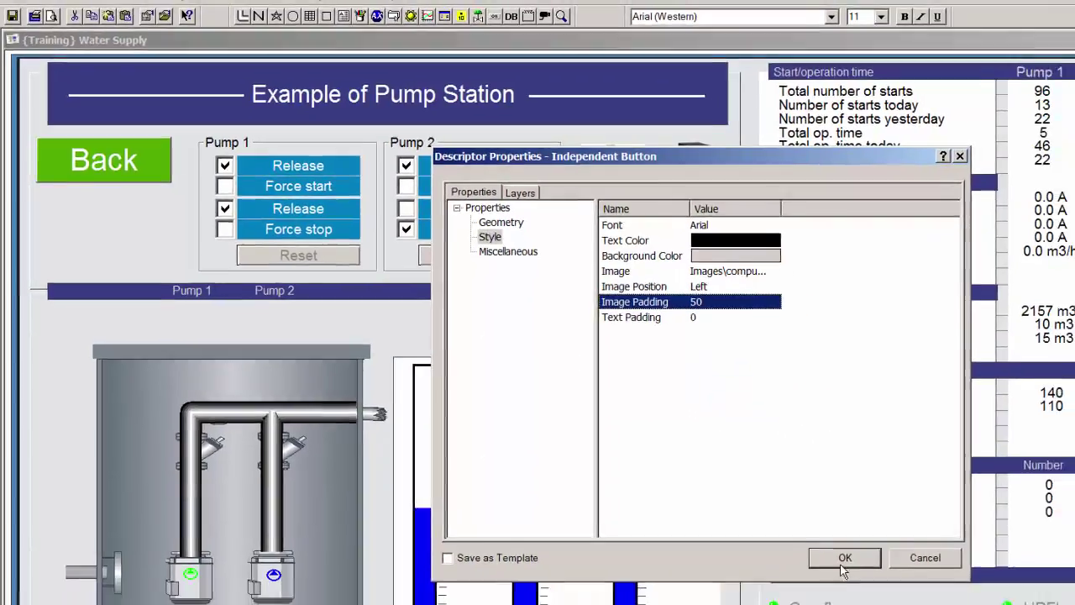
left_click(885, 578)
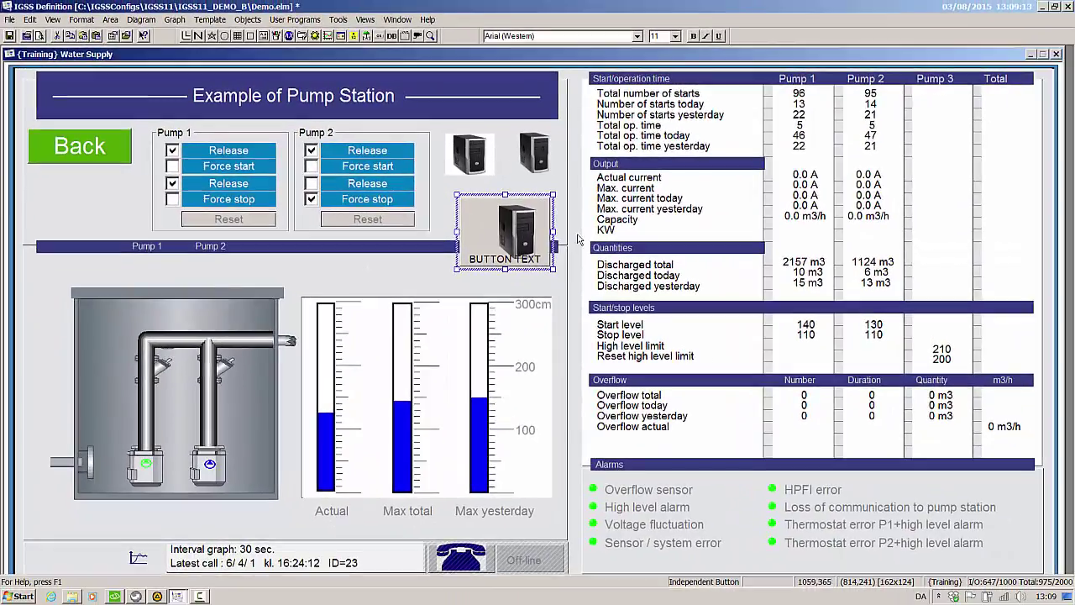
left_click_drag(505, 195, 505, 179)
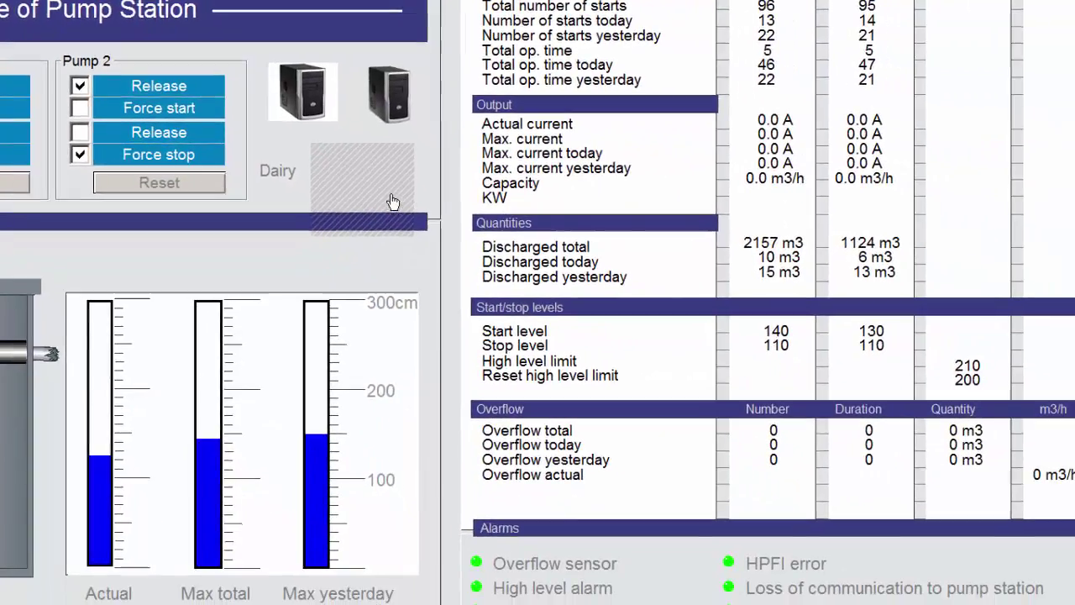
Uncheck Transparent in the Dairy rectangle's attributes so its background is solid black
right_click(393, 201)
left_click(412, 493)
left_click(161, 192)
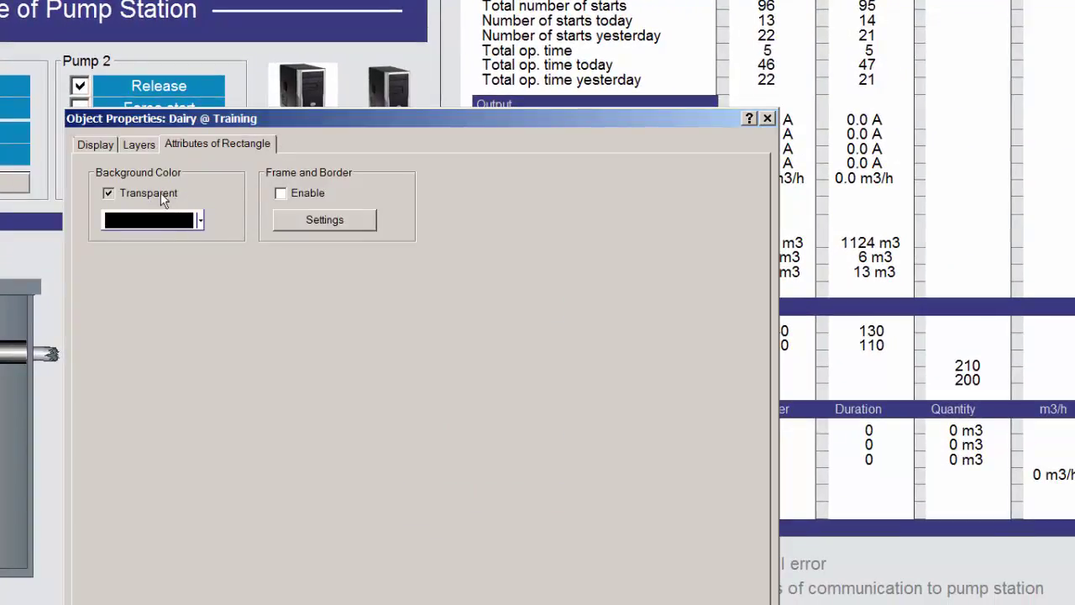
key("Return")
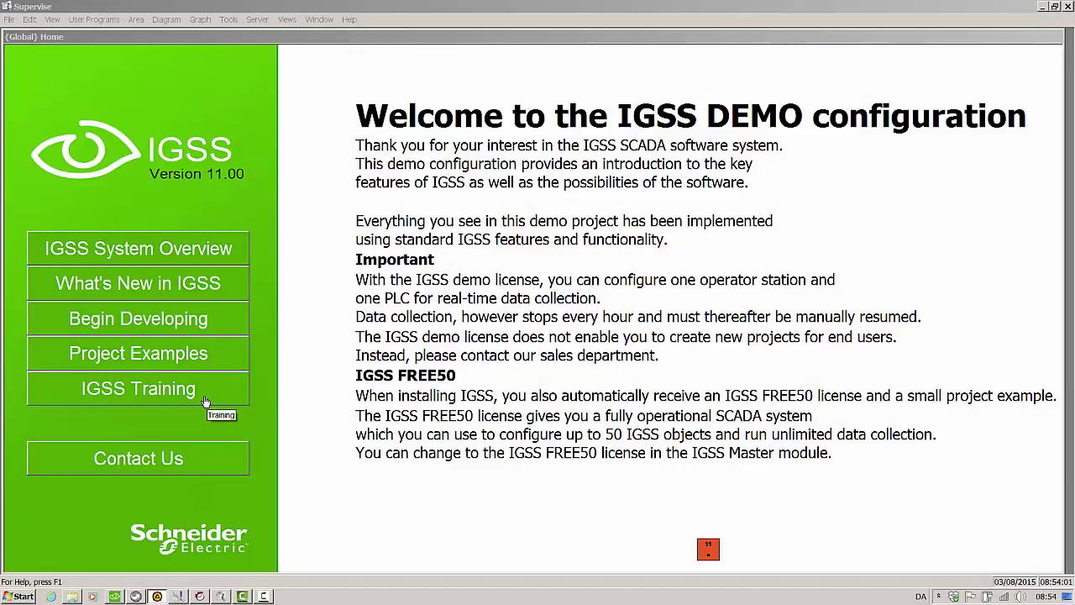
Open the IGSS Training overview, then the Refuse Disposal diagram
left_click(209, 404)
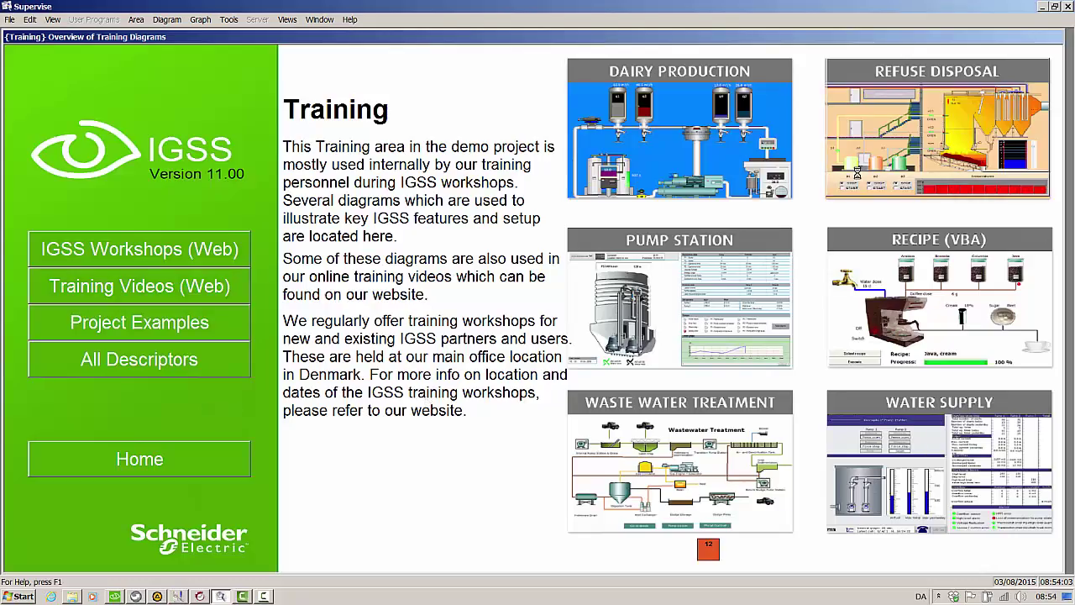
left_click(853, 173)
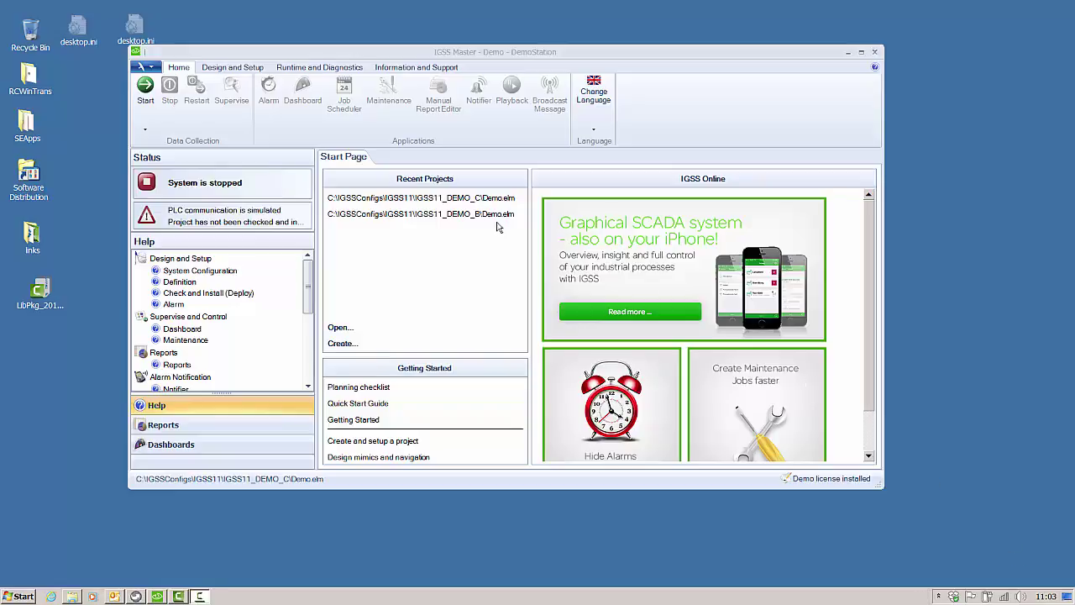
Load the configuration in Definition at original size, then close it without saving
left_click(232, 67)
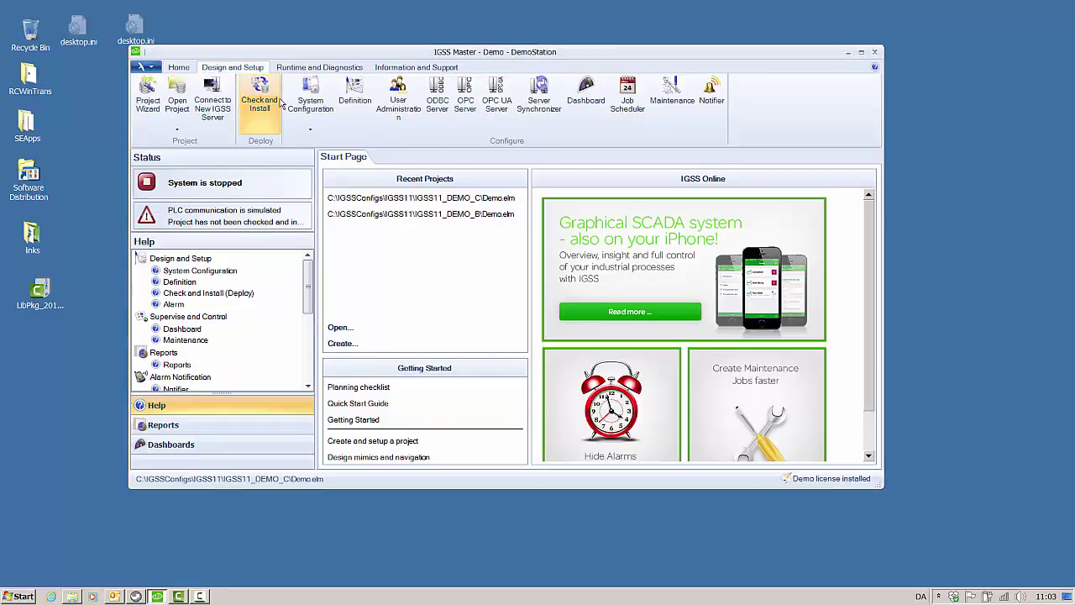
left_click(357, 109)
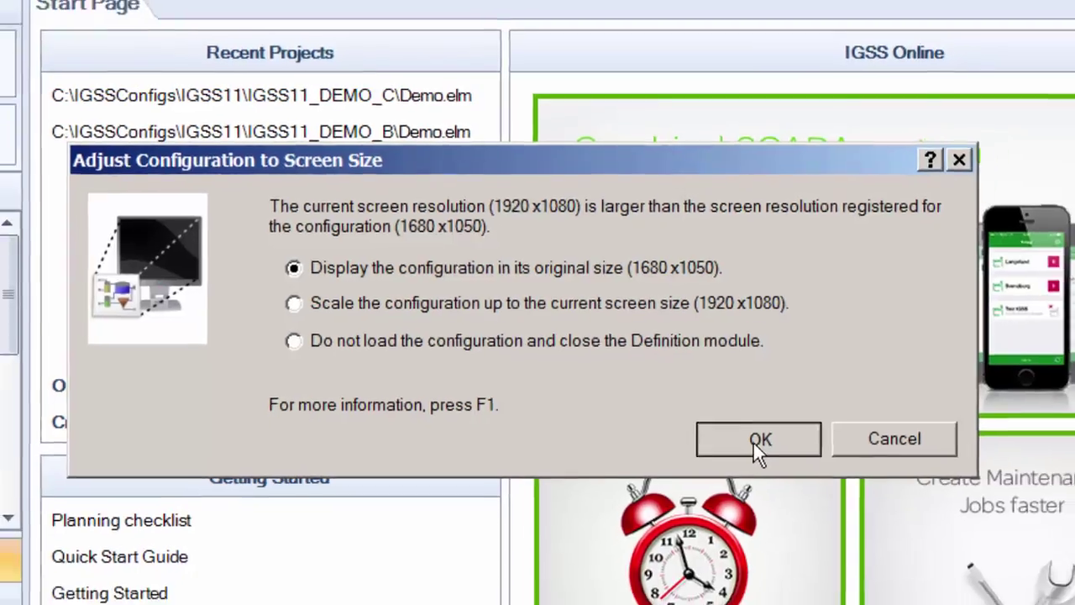
left_click(766, 449)
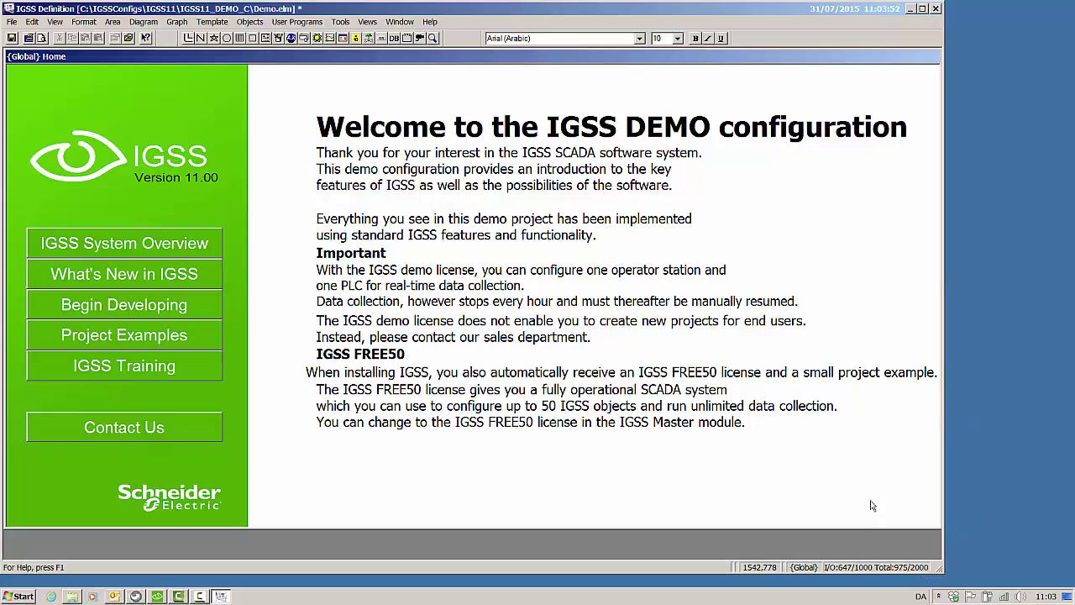
left_click(937, 9)
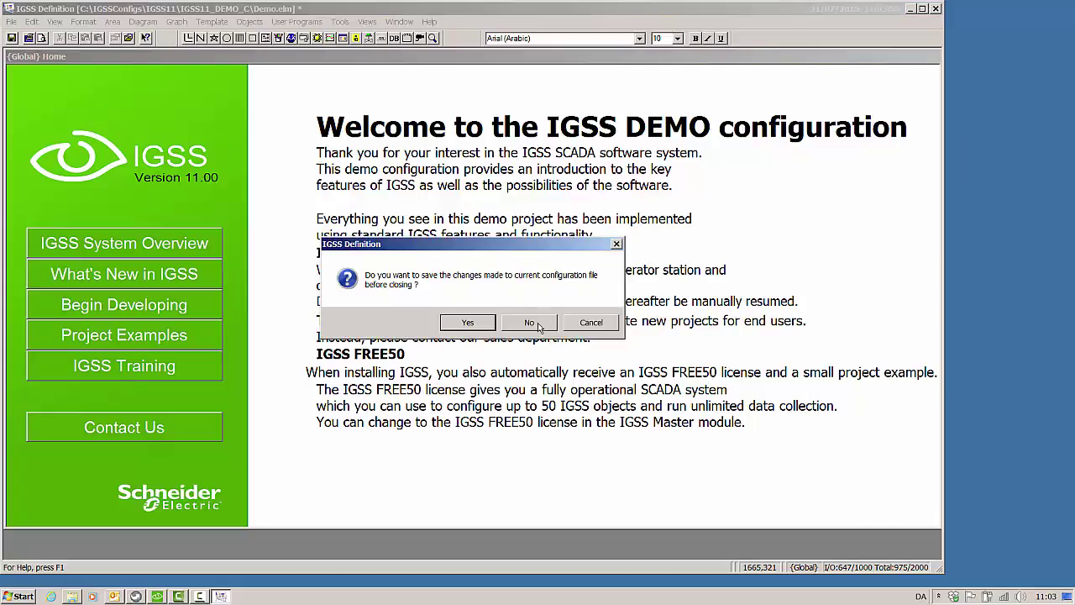
left_click(542, 324)
Reopen DEMO_C and launch Definition with the configuration scaled up to 1920x1080
left_click(449, 200)
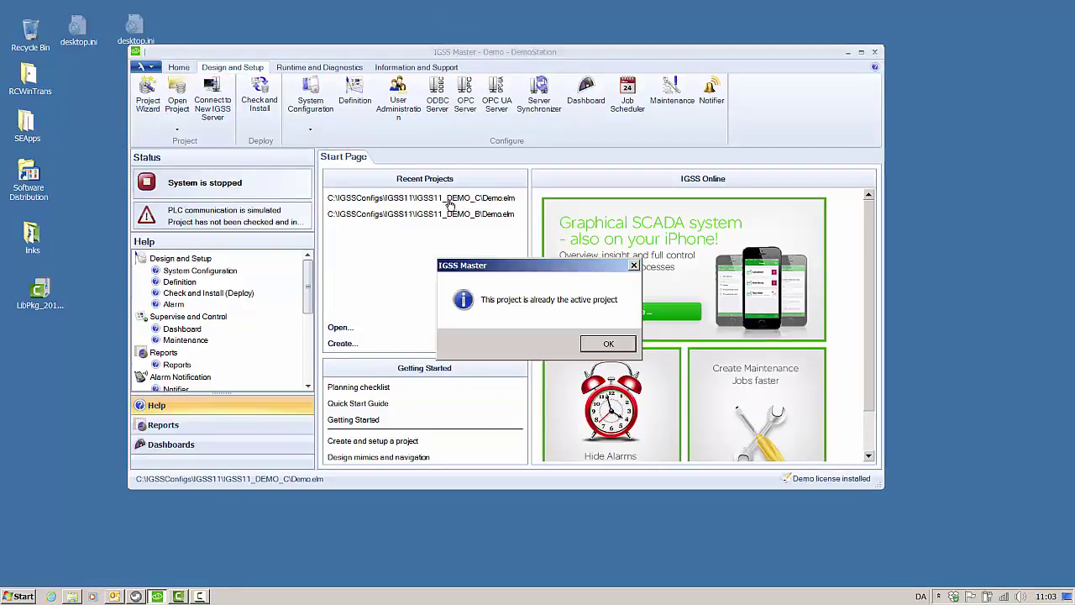
left_click(606, 344)
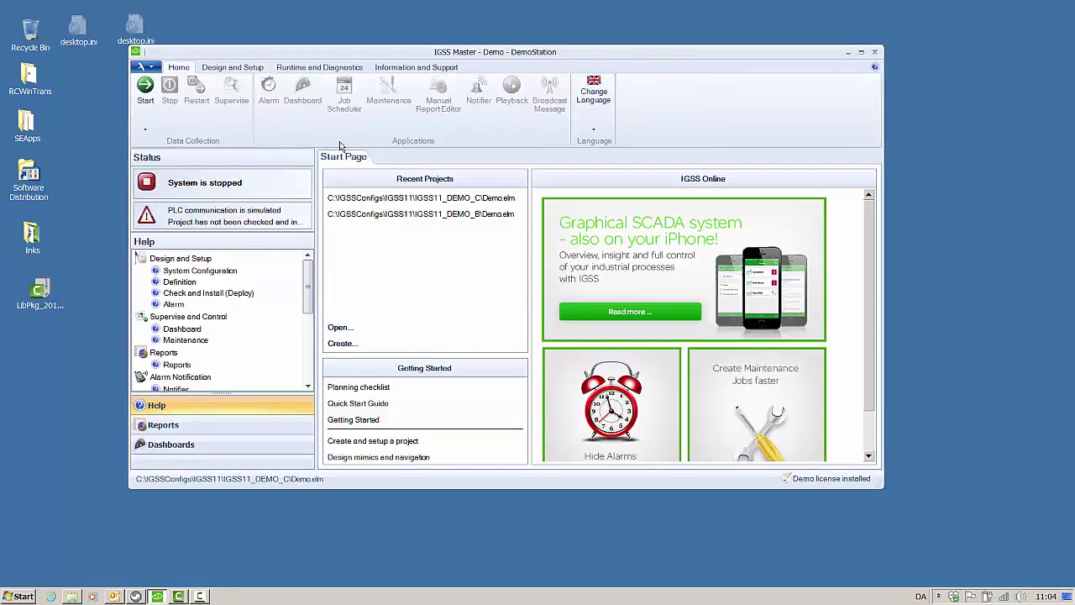
left_click(248, 69)
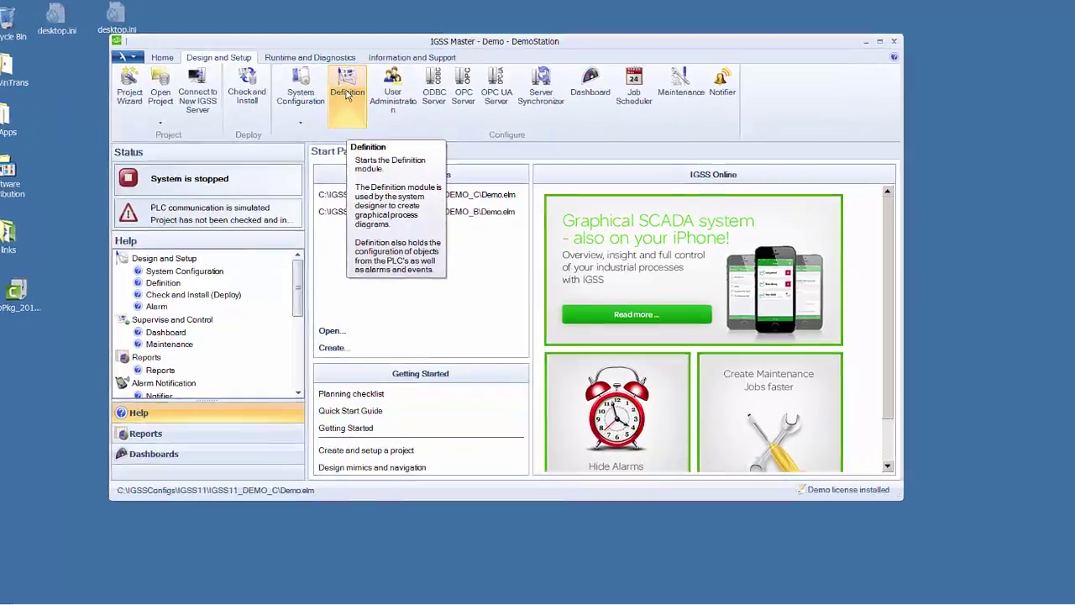
left_click(355, 103)
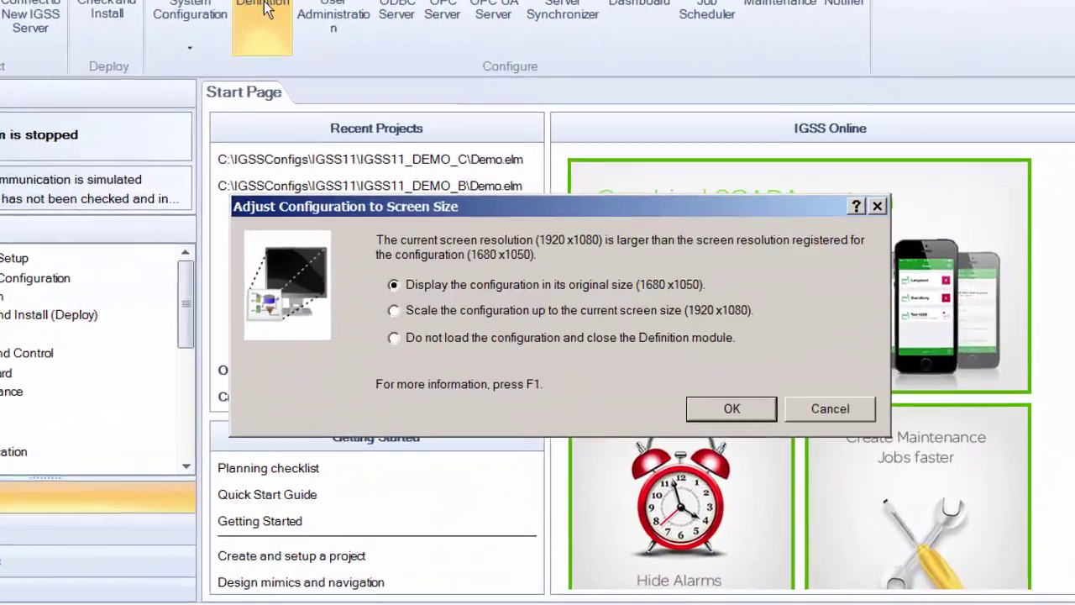
left_click(395, 310)
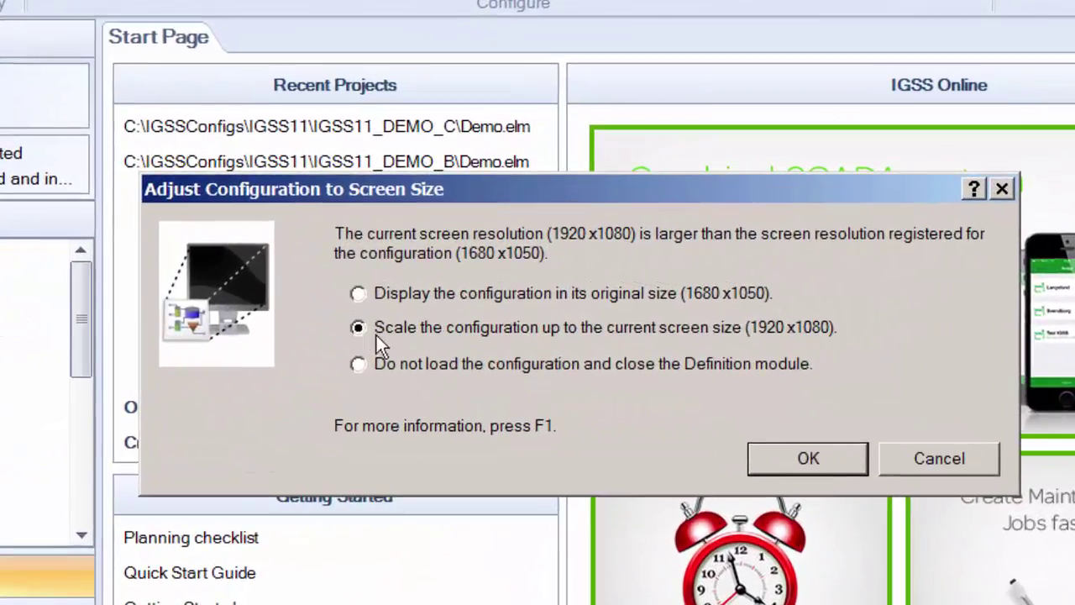
left_click(807, 458)
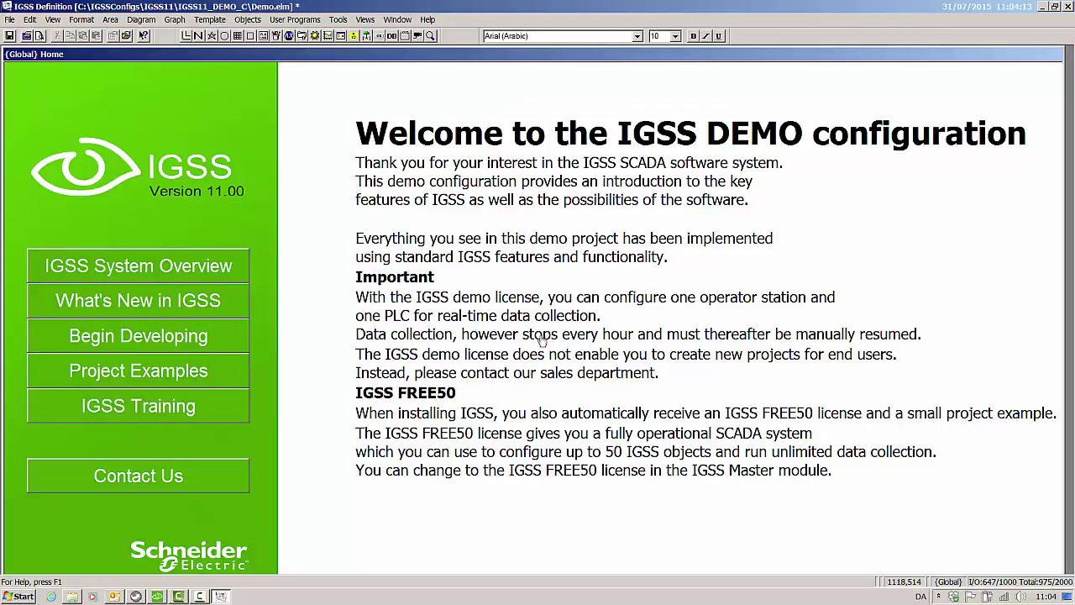
left_click(10, 19)
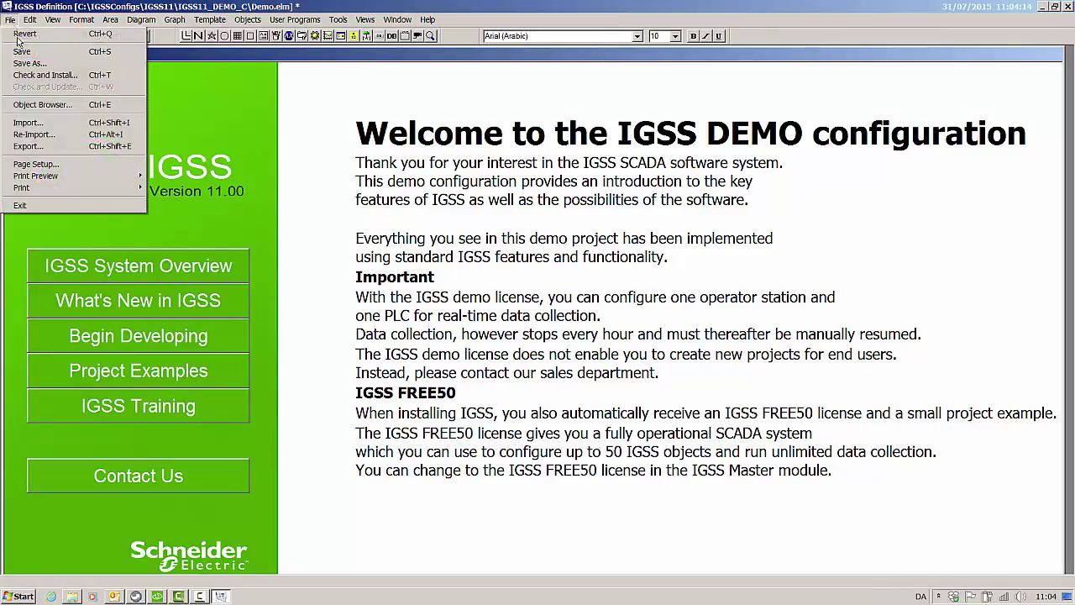
Save the configuration and run Check and Install to install it
left_click(44, 74)
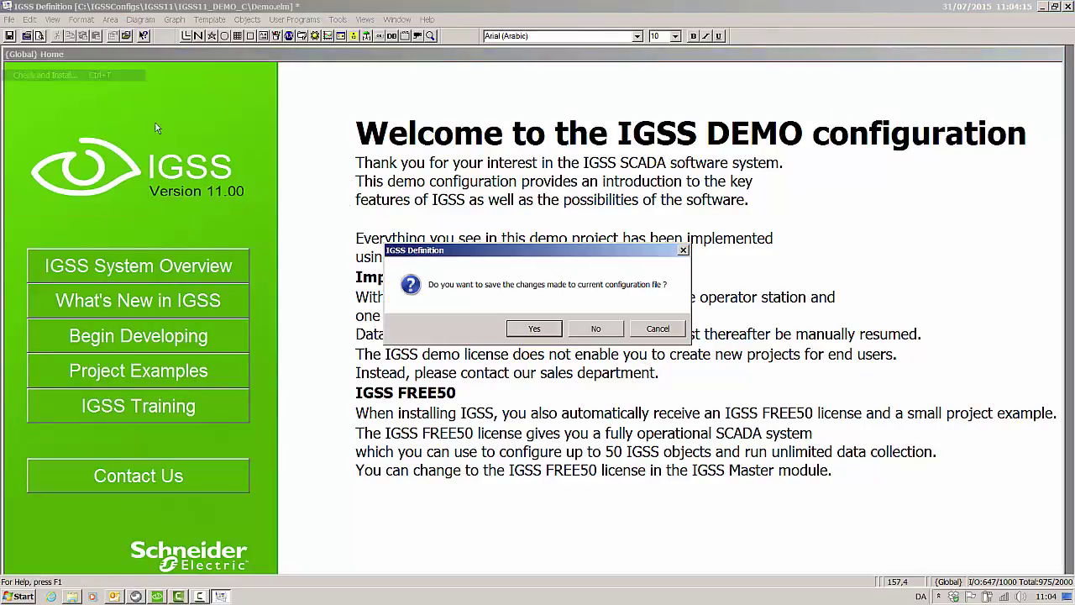
left_click(535, 328)
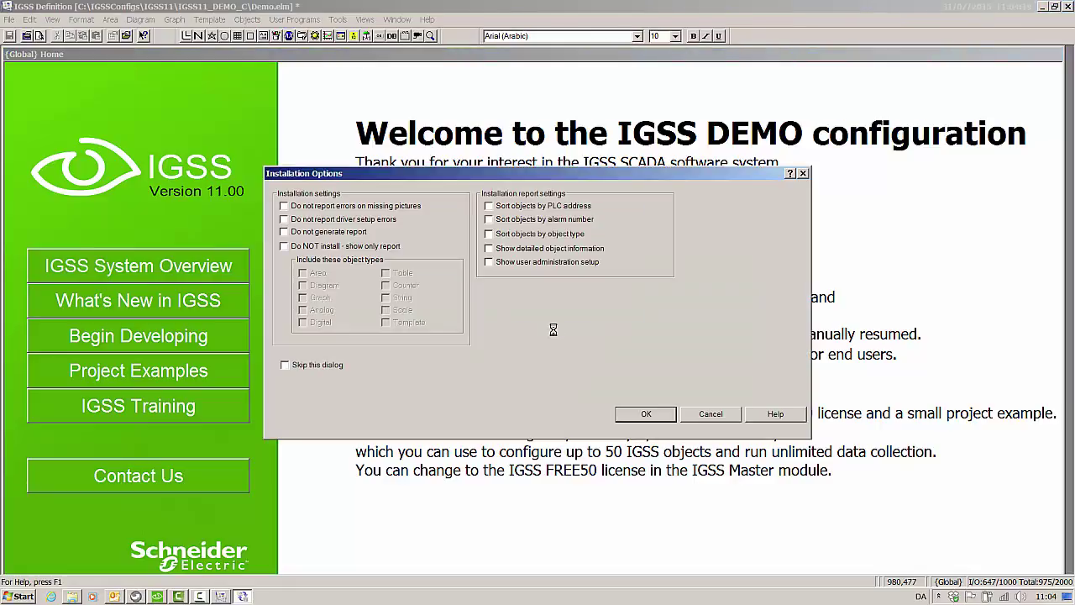
left_click(642, 412)
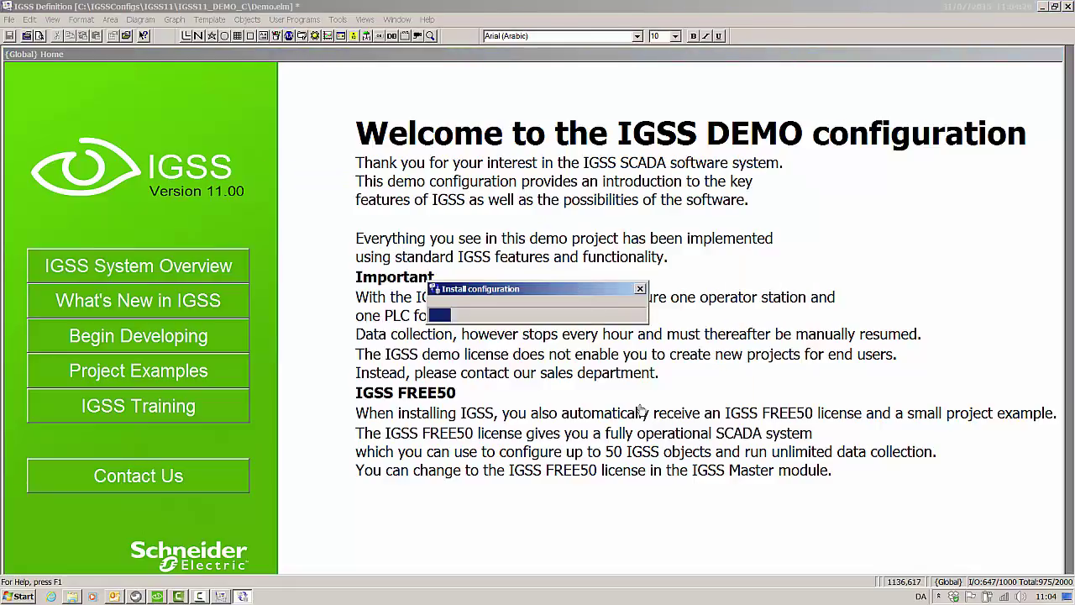
left_click(642, 362)
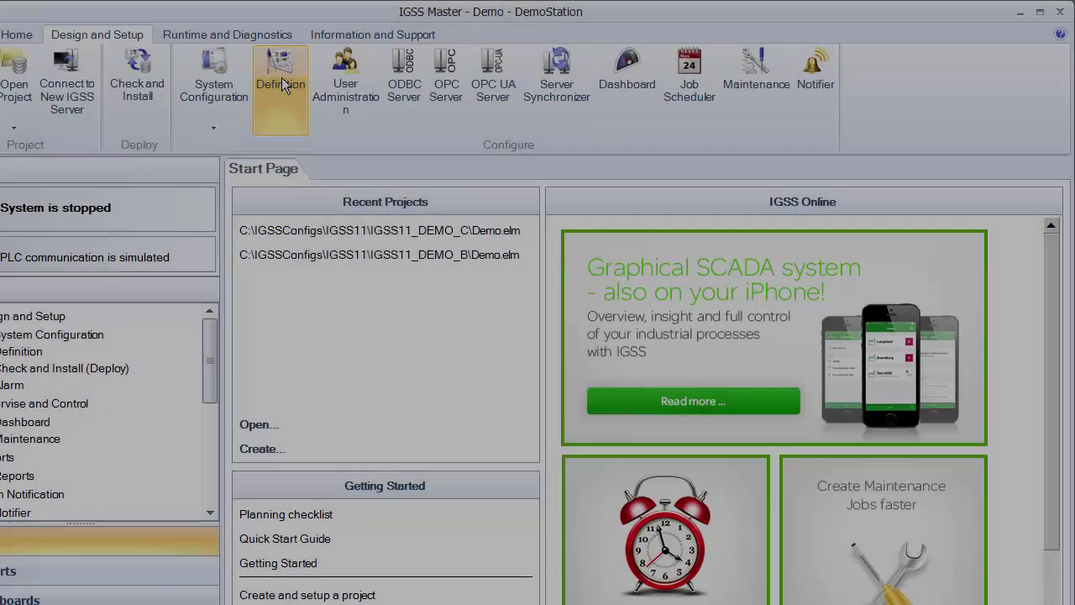
Relaunch Definition with the configuration scaled down to 1680x1050
left_click(282, 81)
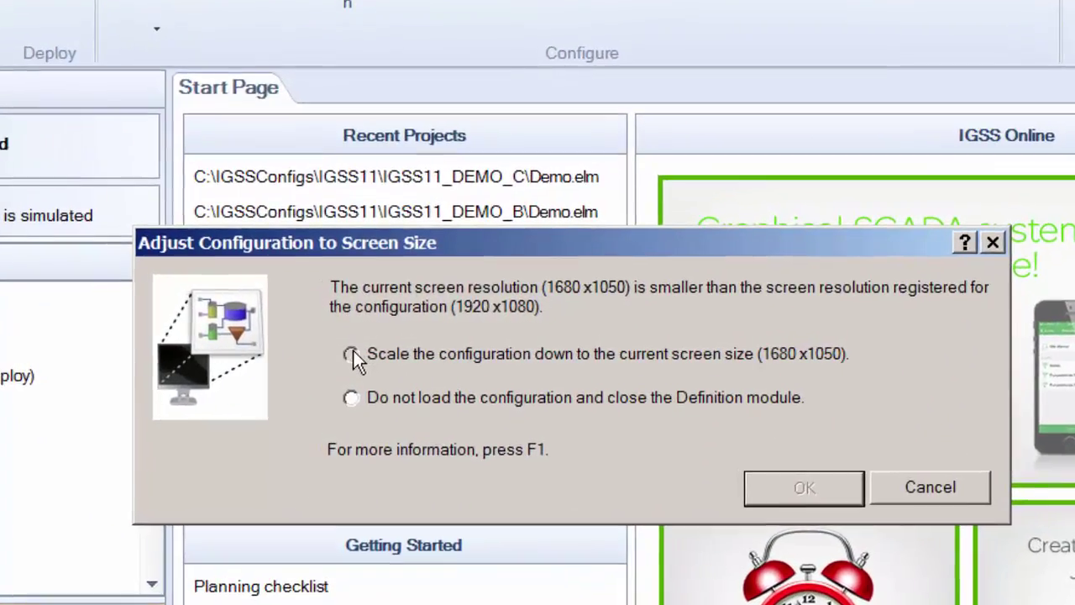
left_click(351, 355)
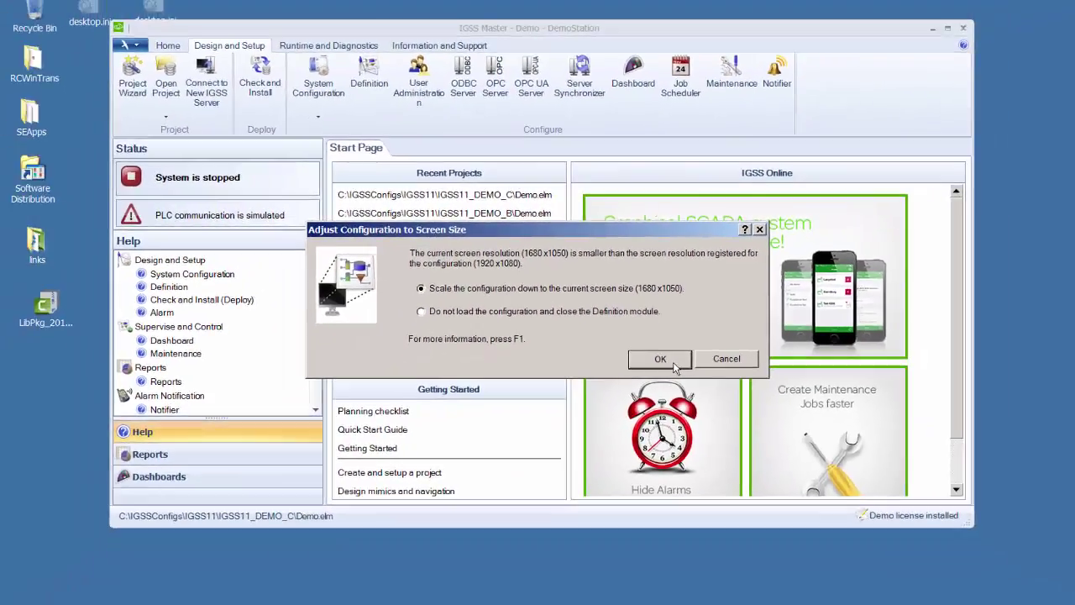
left_click(828, 493)
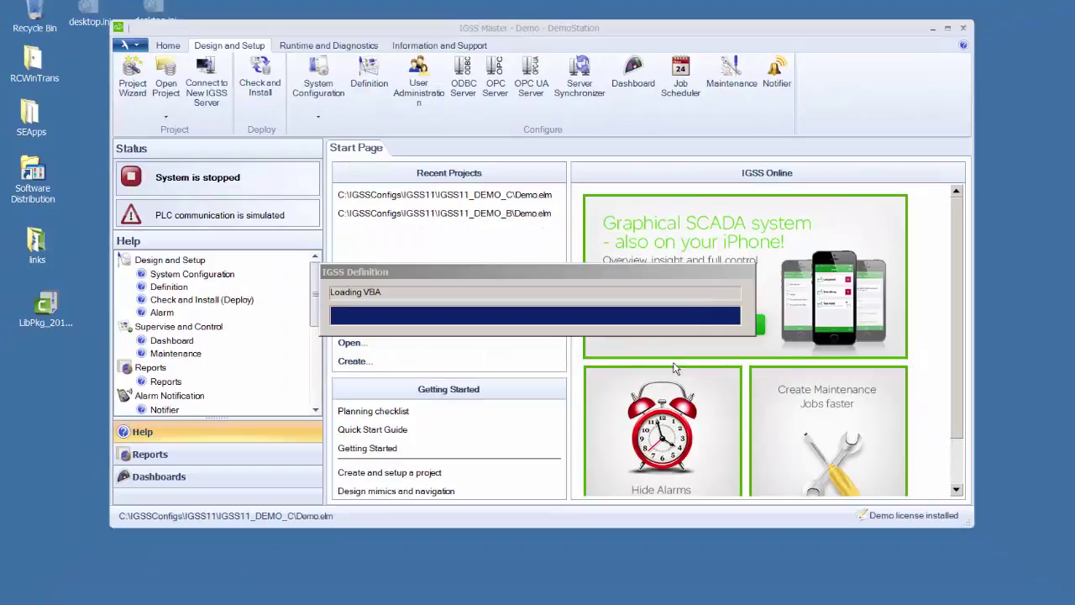